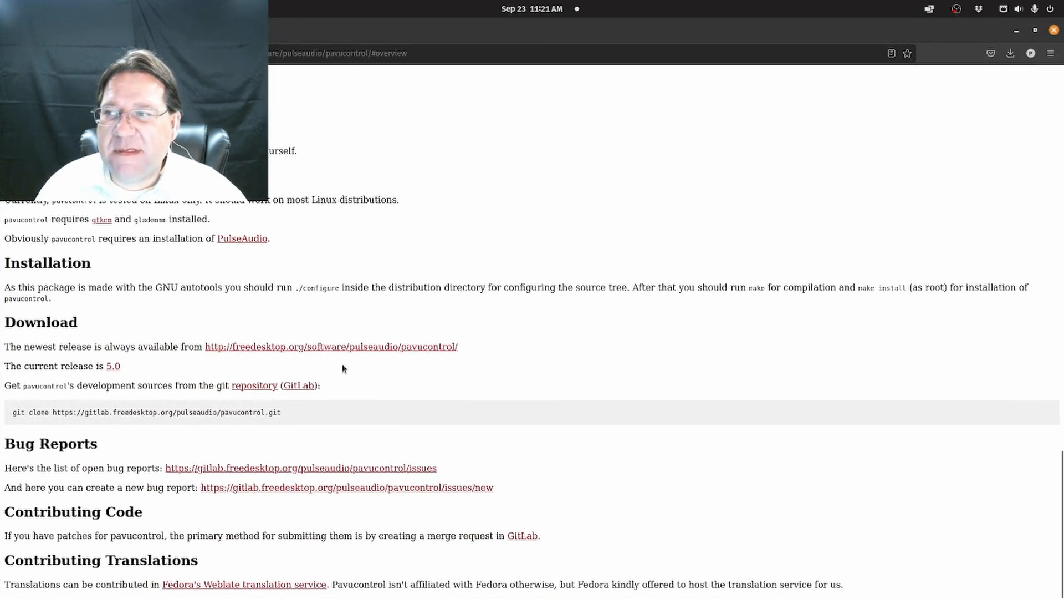
# Switch to Pop!_Shop and install VirtualBox, authorising the installation with the account password
pyautogui.moveTo(2, 411)
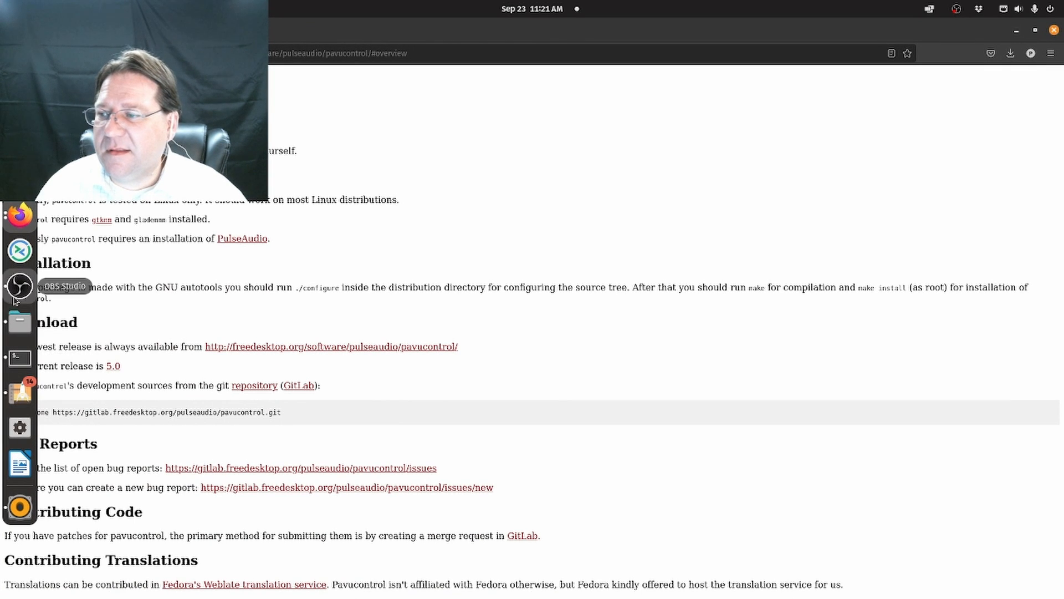
pyautogui.click(19, 394)
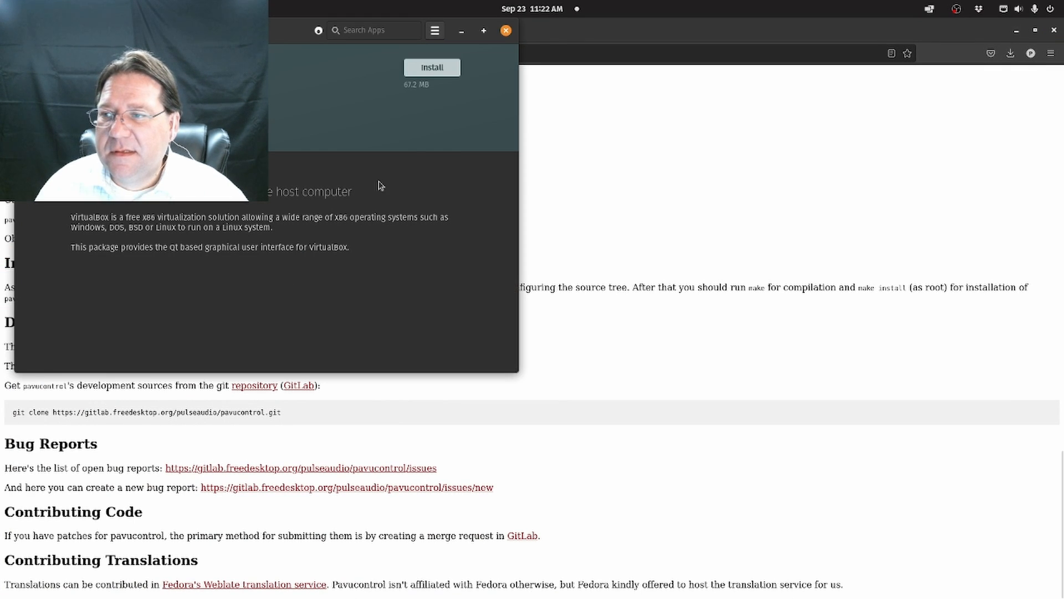
pyautogui.click(432, 68)
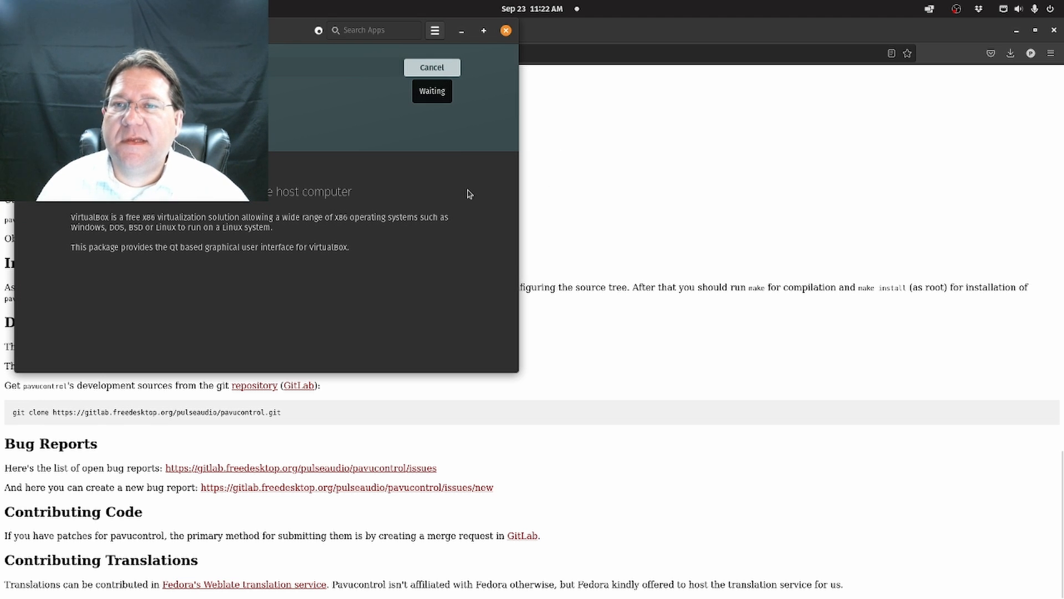
pyautogui.write('•••••')
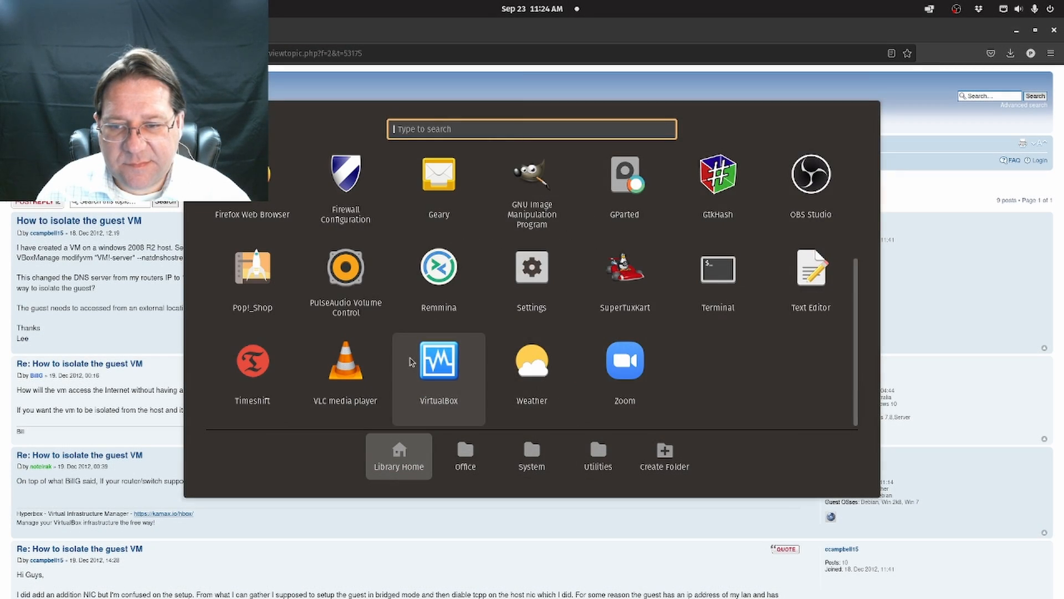
# Launch VirtualBox and leave its manager window open
pyautogui.click(437, 359)
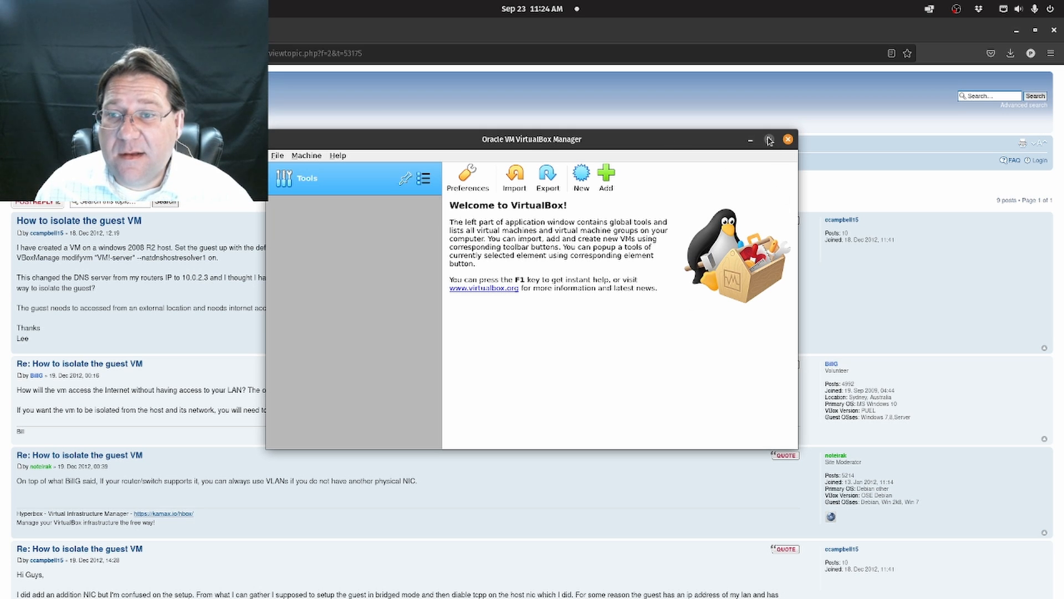
pyautogui.click(607, 176)
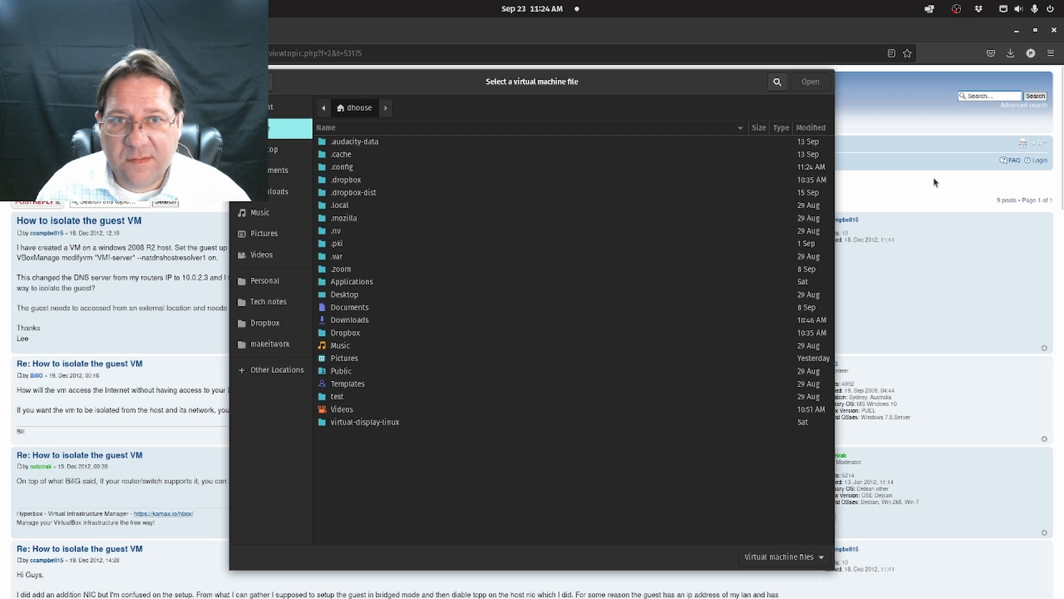
pyautogui.click(269, 90)
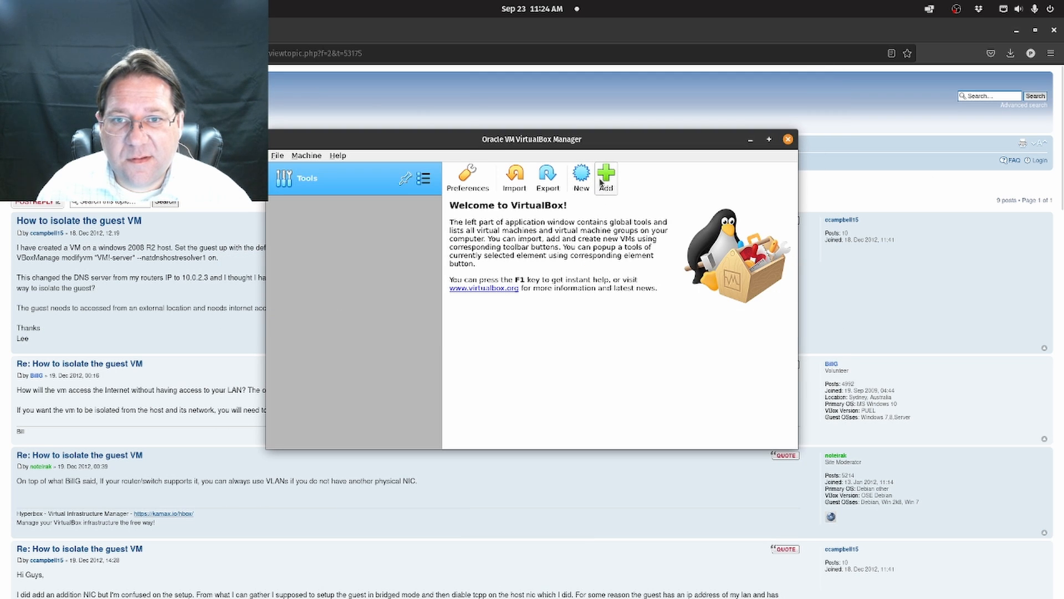
# Try to set up a new virtual machine named TestDesk with type Linux, and check the available Linux versions
pyautogui.click(583, 179)
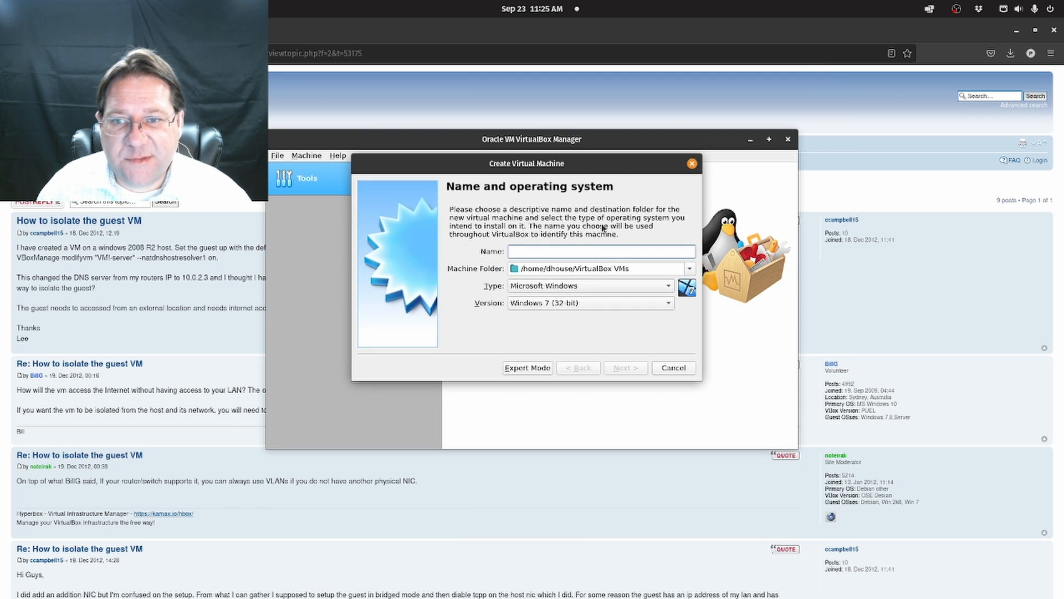
pyautogui.write('TestDesk')
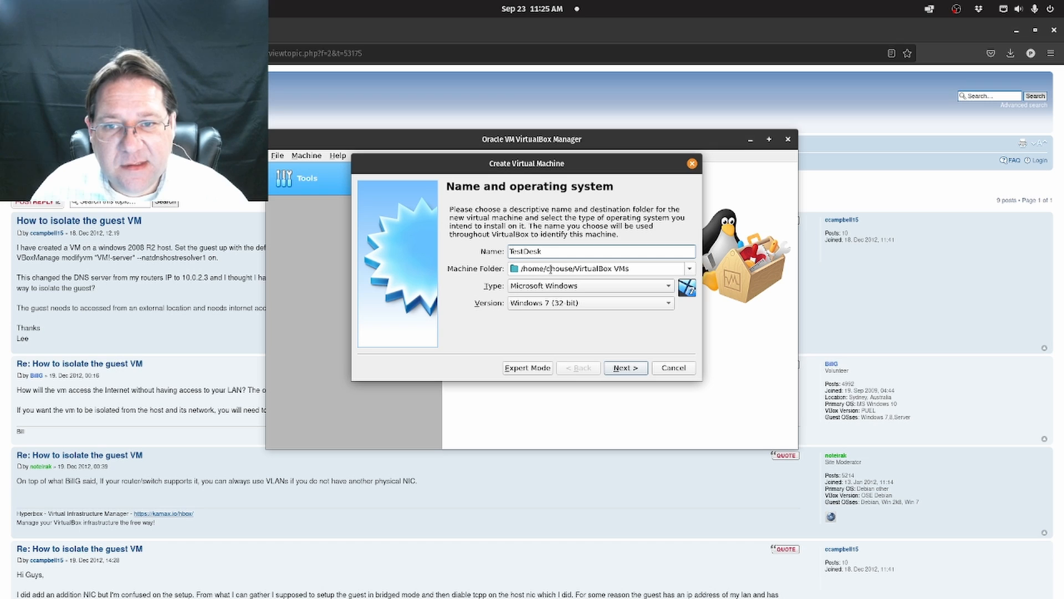
pyautogui.click(633, 288)
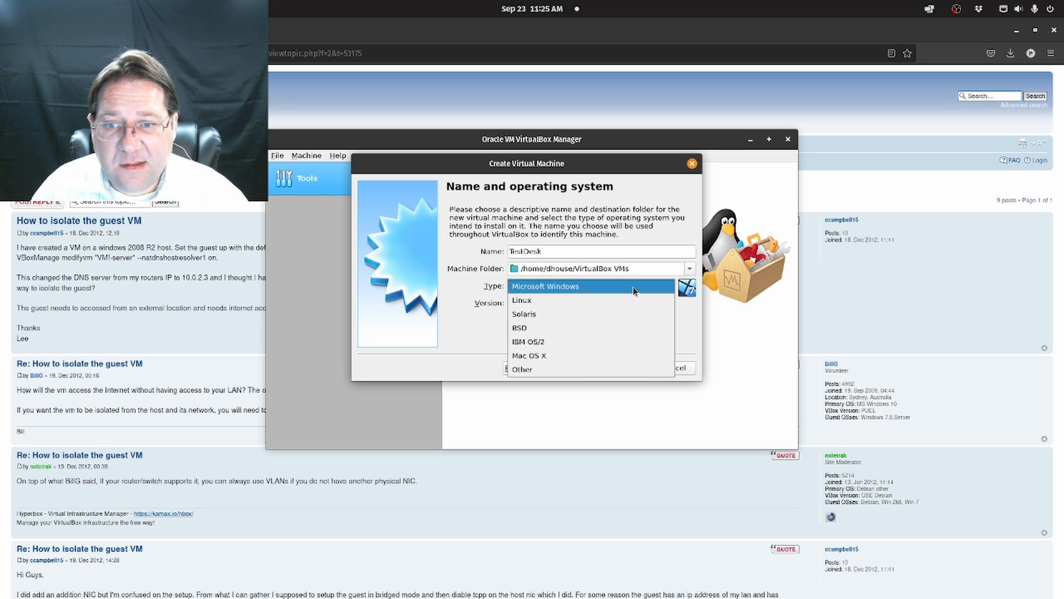
pyautogui.click(625, 300)
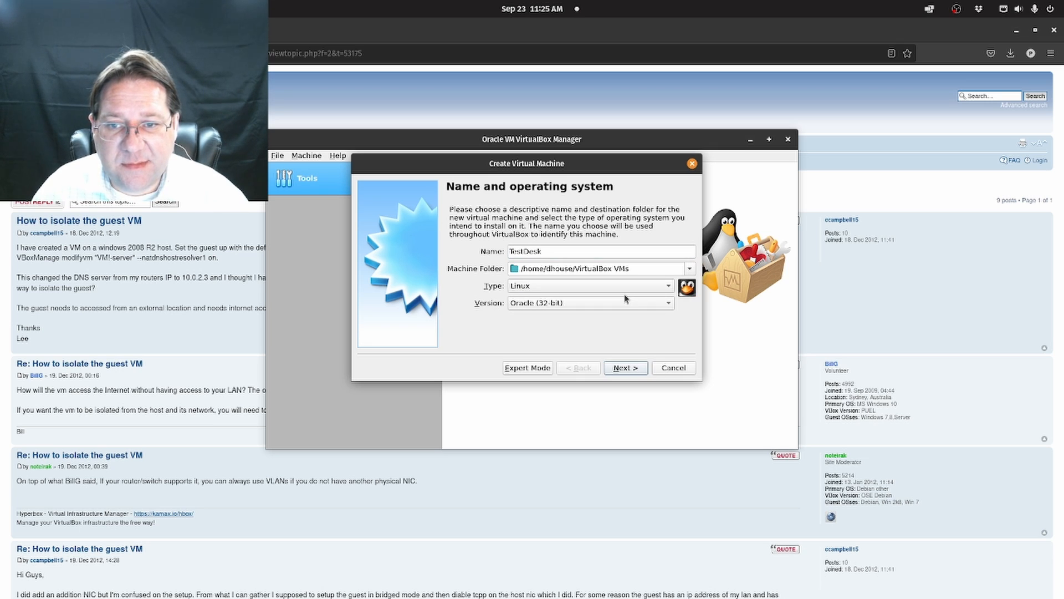
pyautogui.click(660, 308)
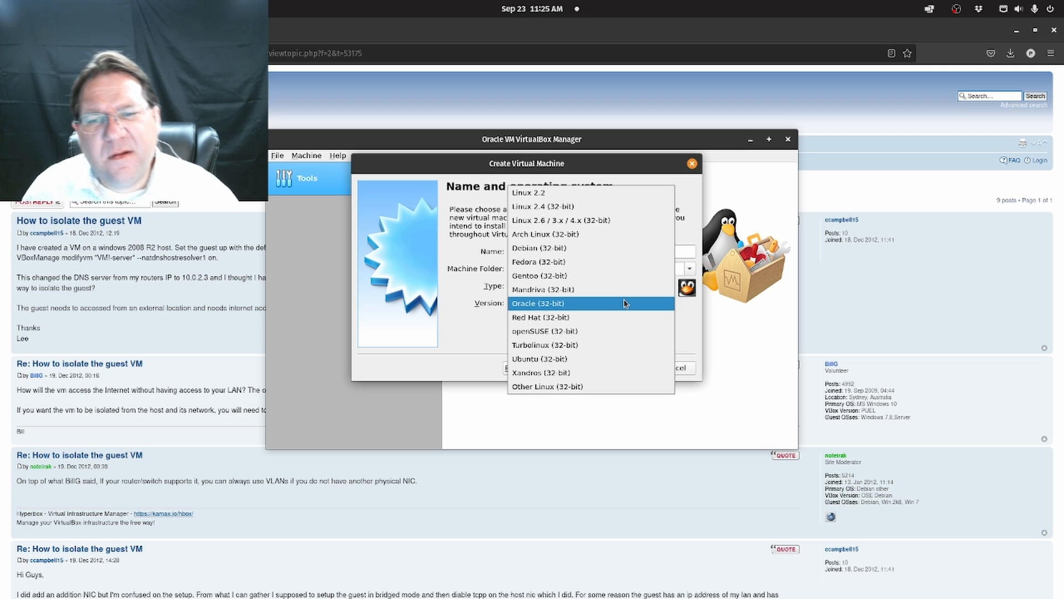
pyautogui.click(694, 329)
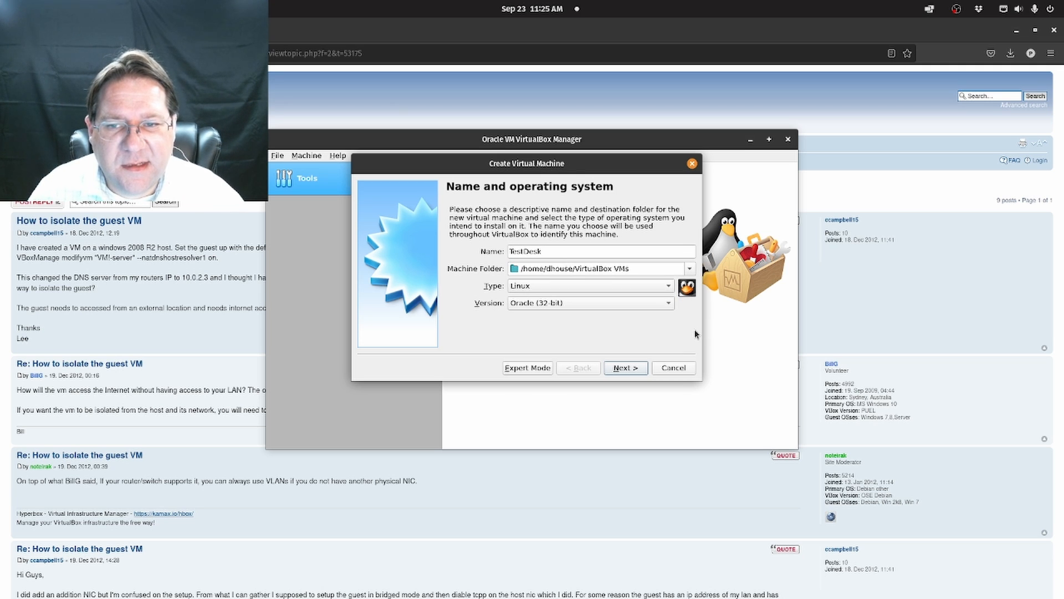
pyautogui.click(671, 305)
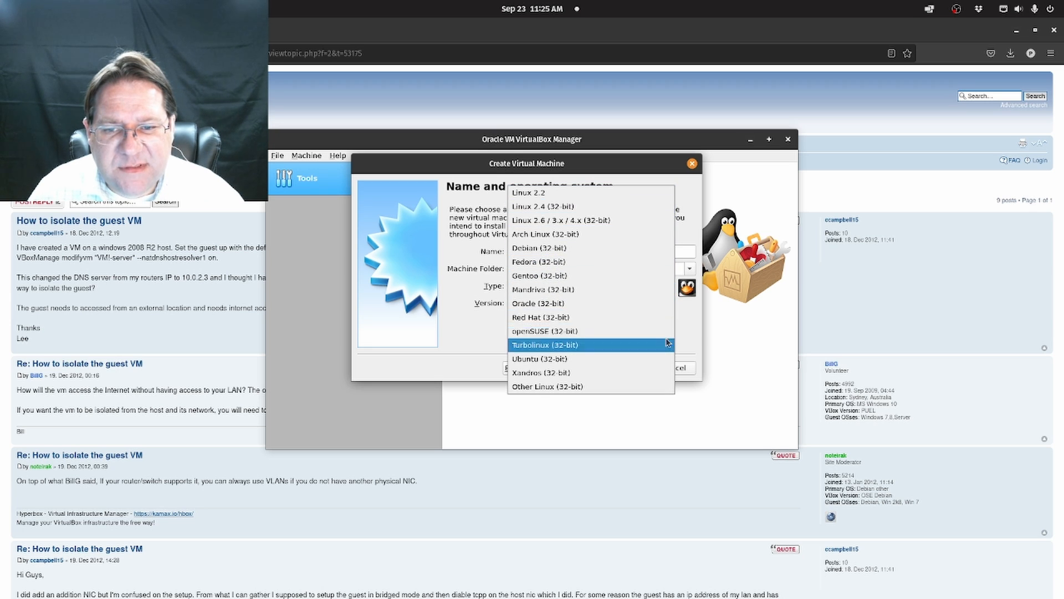
pyautogui.click(701, 332)
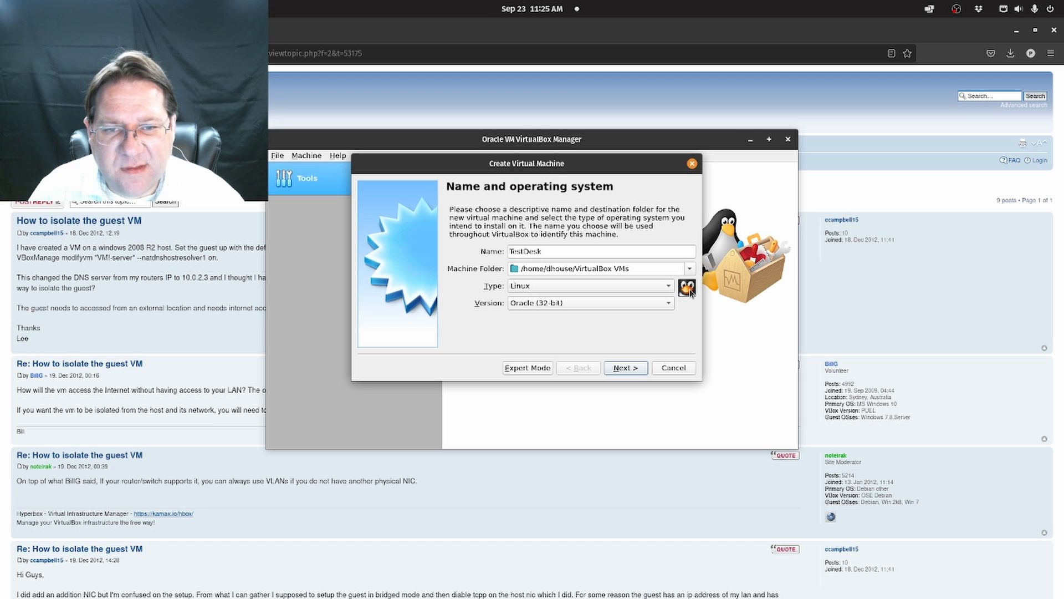
# Switch the new machine setup to Expert Mode, choose Linux as the type and check its version choices
pyautogui.click(520, 367)
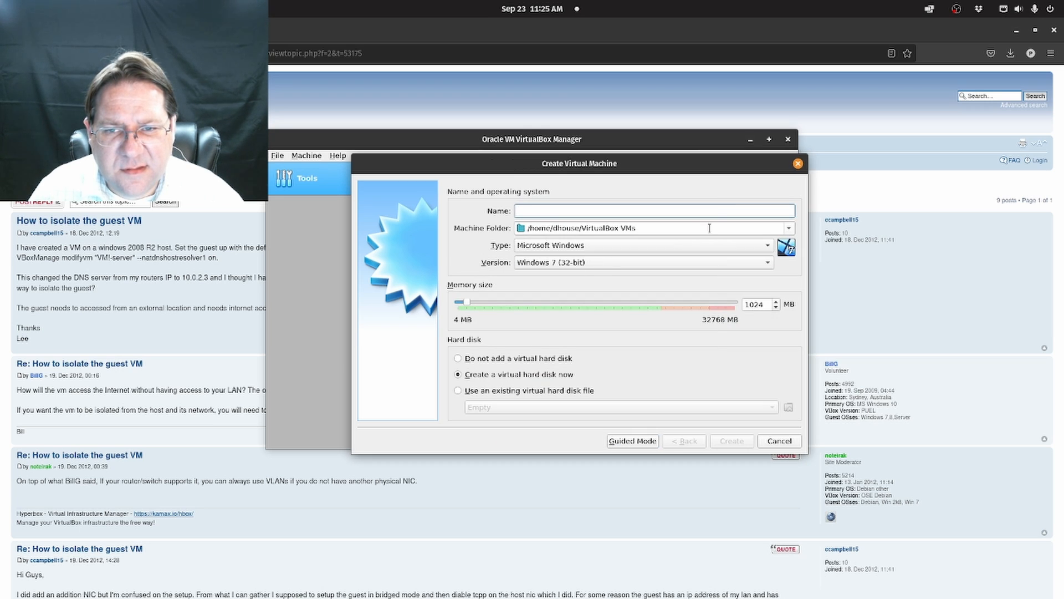
pyautogui.click(752, 264)
pyautogui.click(751, 264)
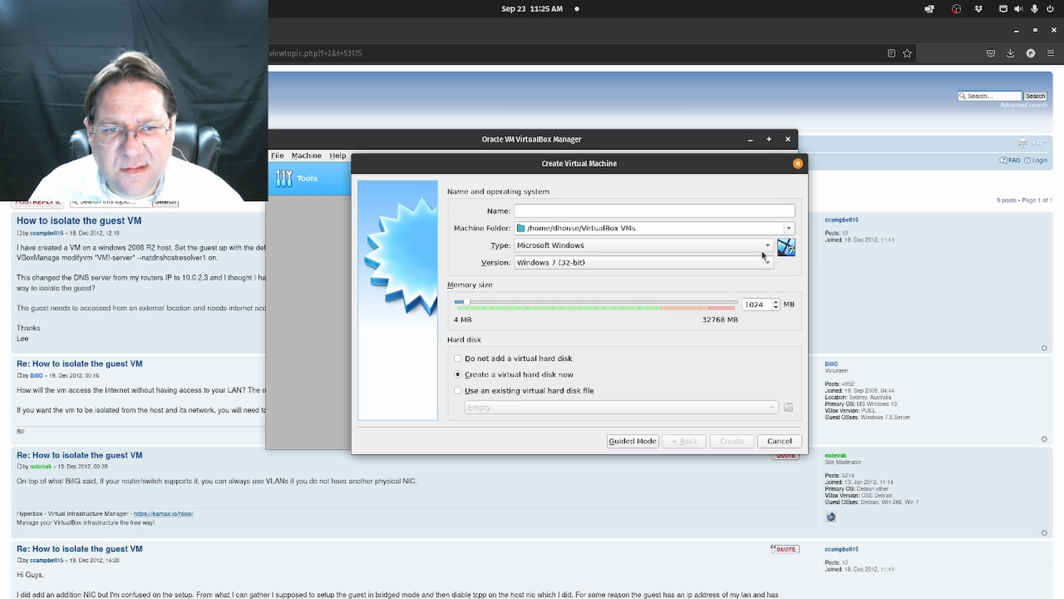
pyautogui.click(766, 245)
pyautogui.click(742, 256)
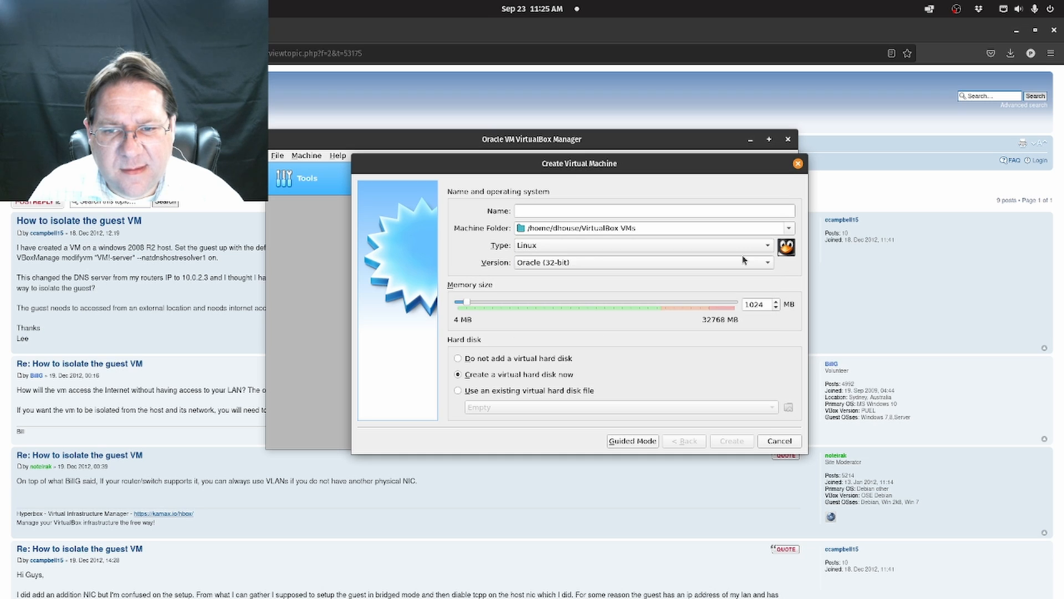
pyautogui.click(743, 260)
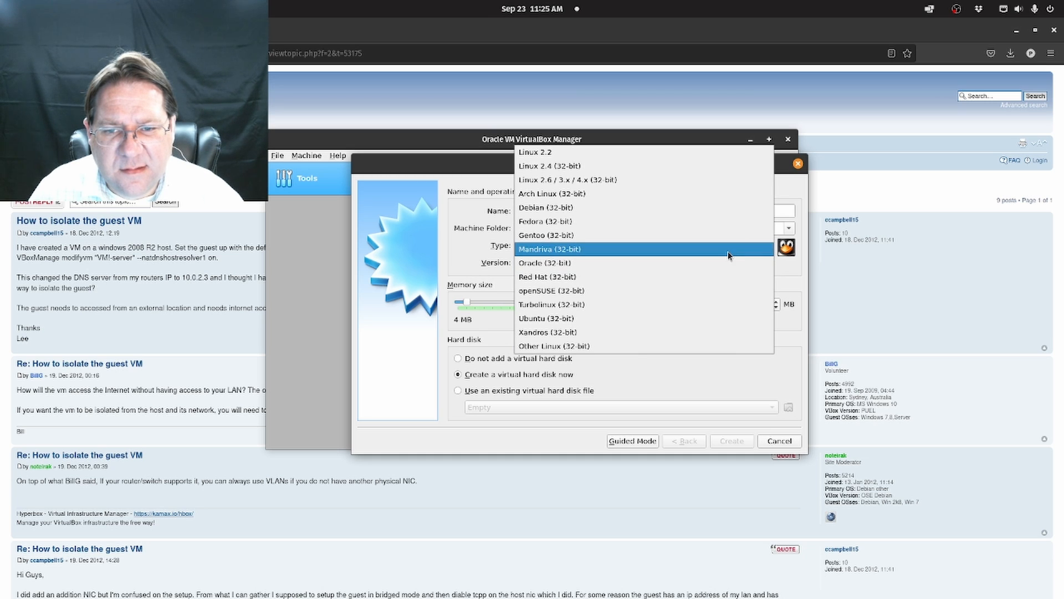
pyautogui.click(458, 267)
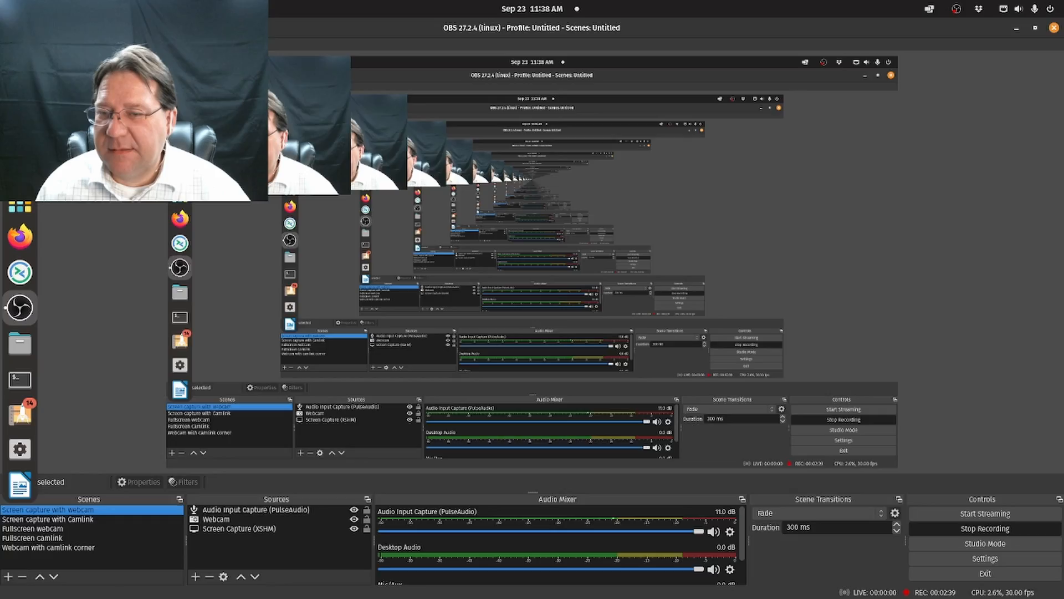
# Find and reopen VirtualBox, and move its manager window to a clearer spot on the desktop
pyautogui.press('super')
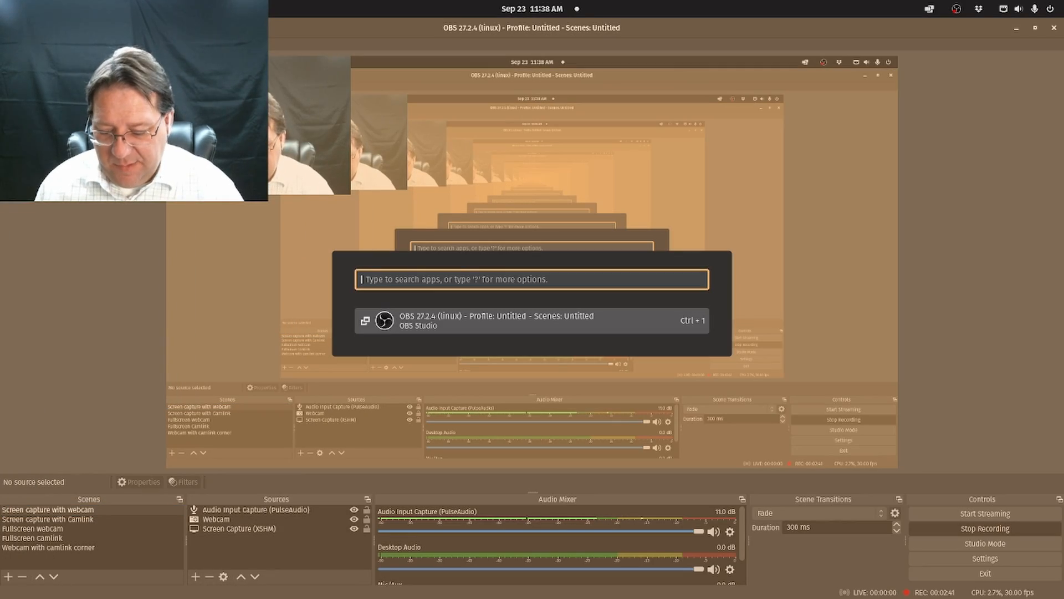
pyautogui.write('virtual')
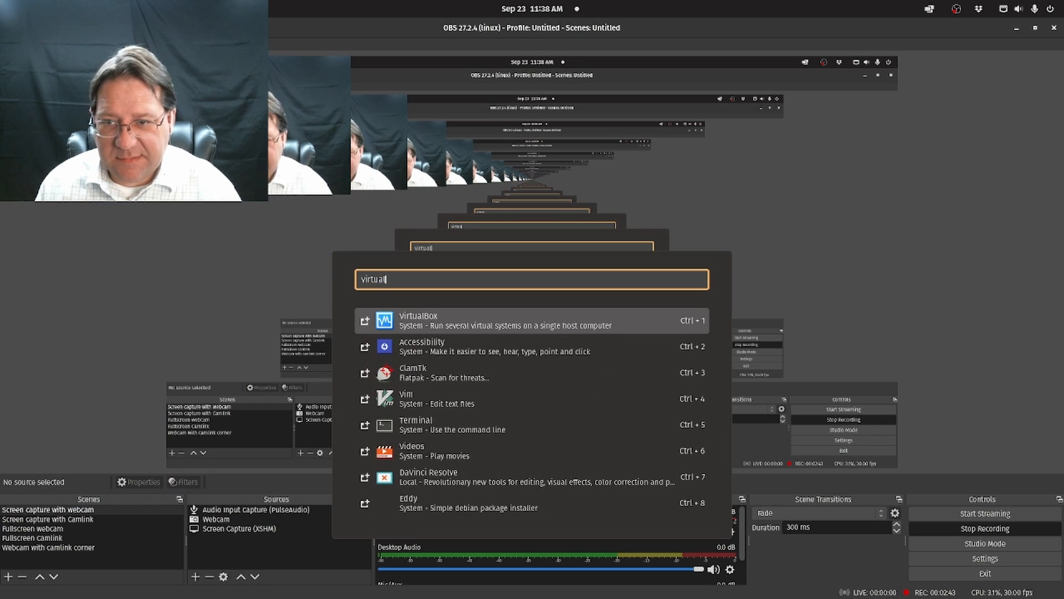
pyautogui.press('Return')
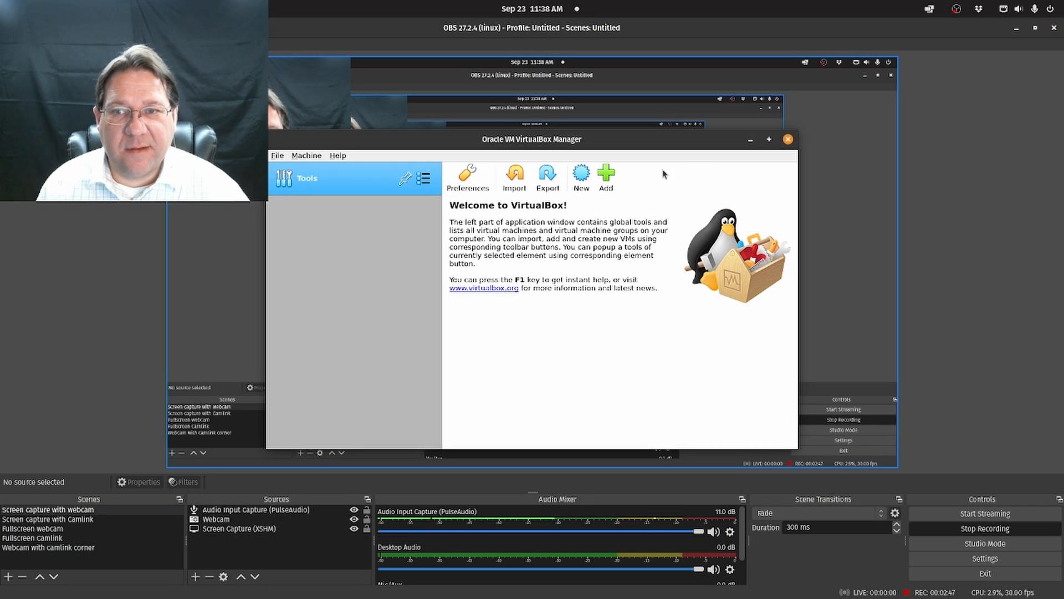
pyautogui.moveTo(614, 139); pyautogui.dragTo(700, 137)
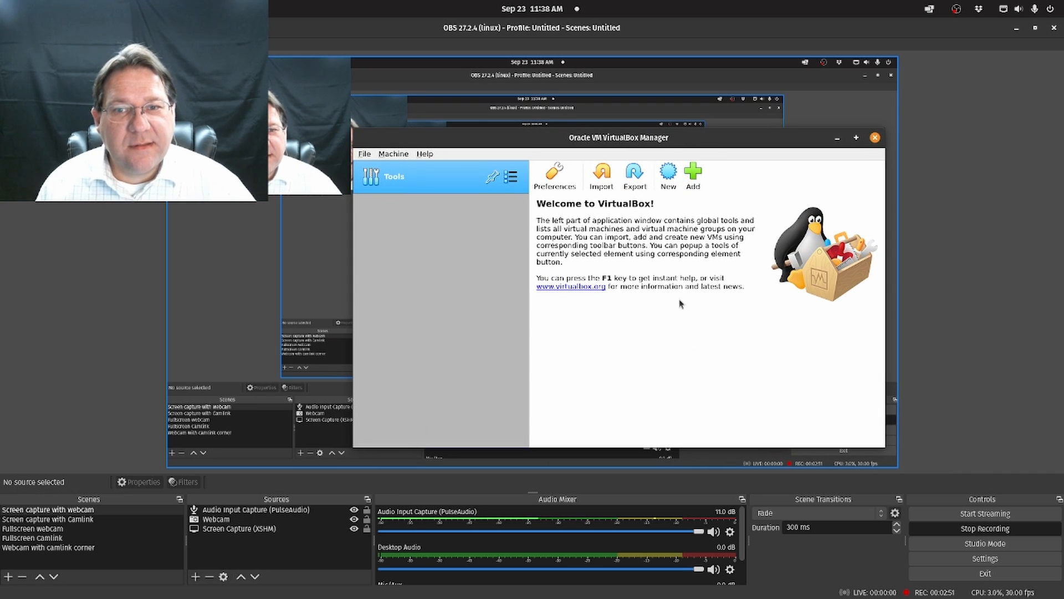
# Start a new virtual machine and name it VirtDesk
pyautogui.click(668, 175)
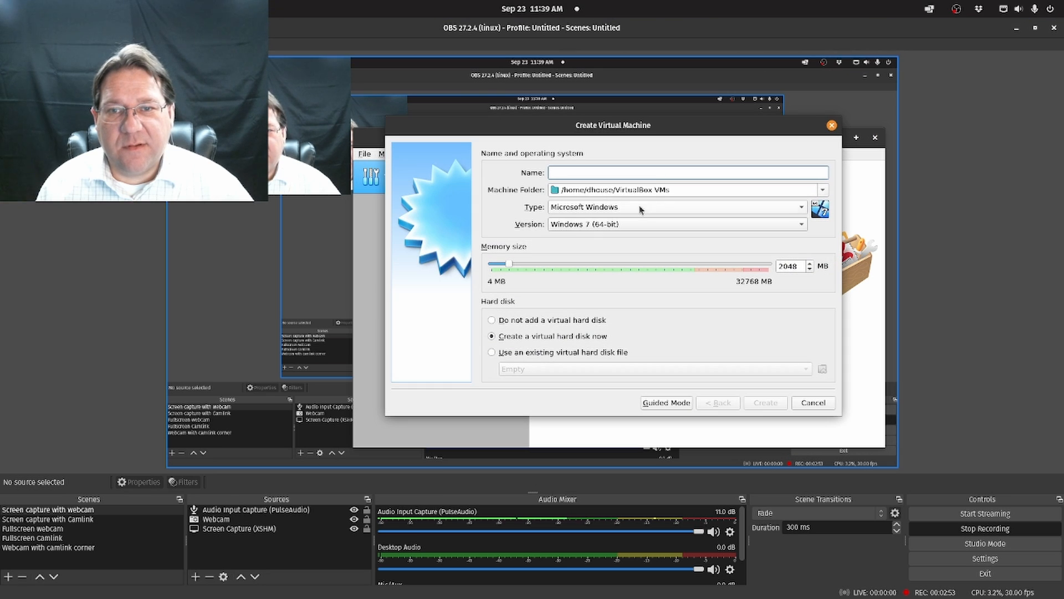
pyautogui.write('Debi')
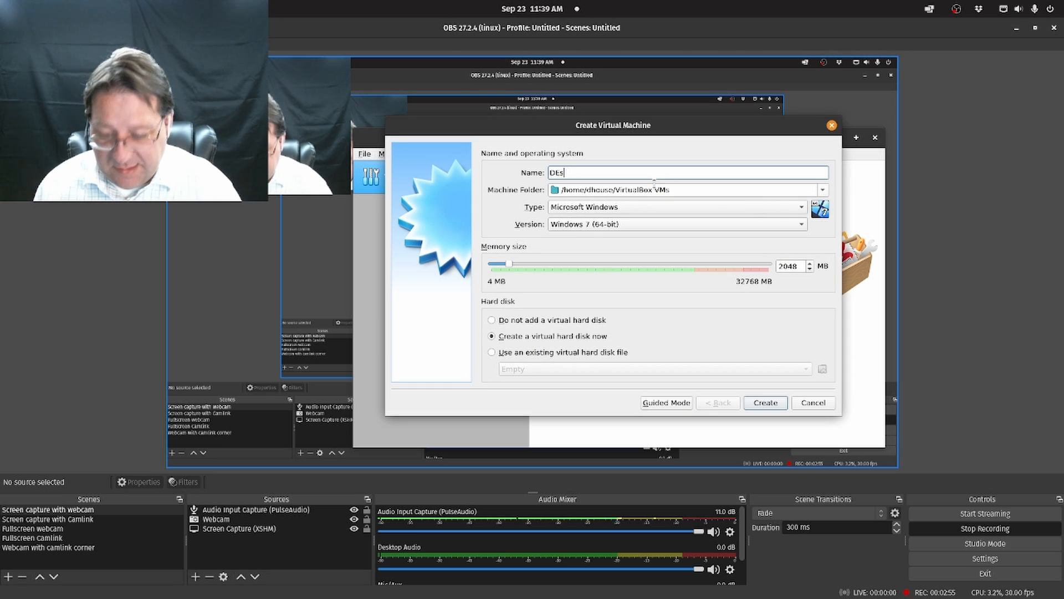
pyautogui.press('BackSpace')
pyautogui.press('BackSpace')
pyautogui.press('BackSpace')
pyautogui.press('BackSpace')
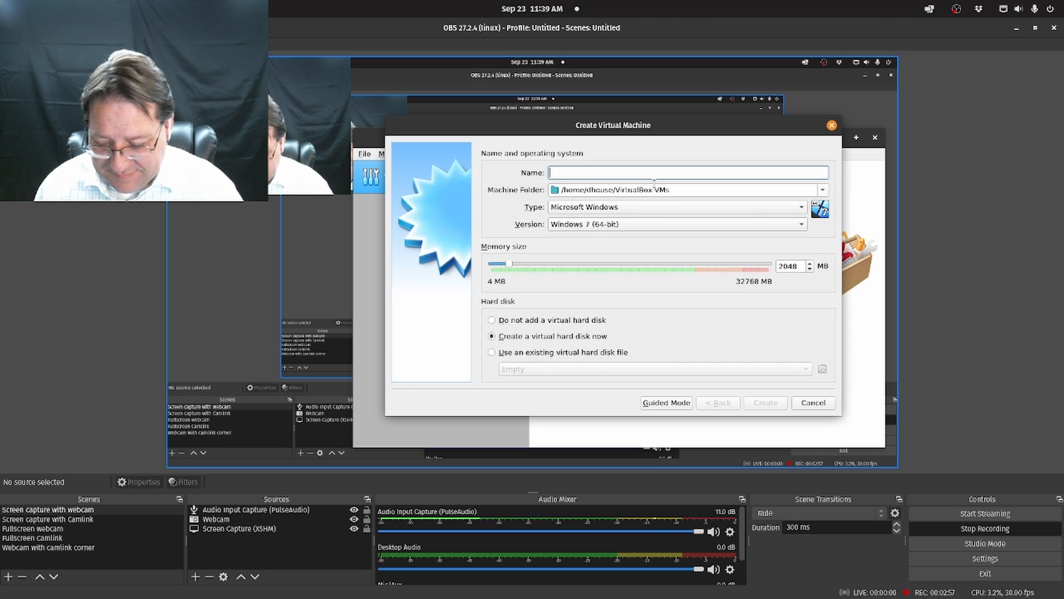
pyautogui.write('V')
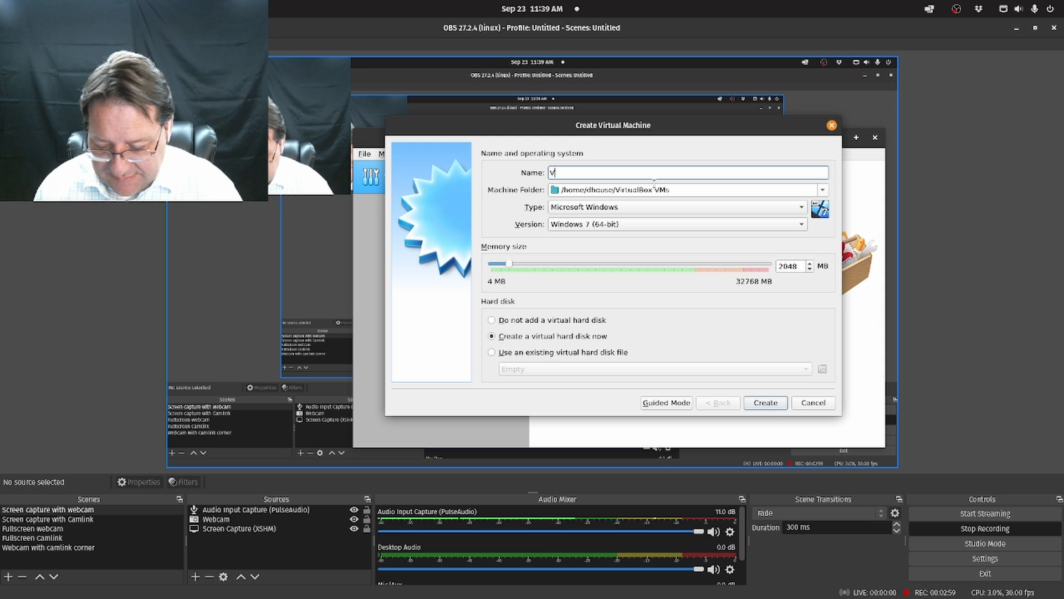
pyautogui.write('irtDesk')
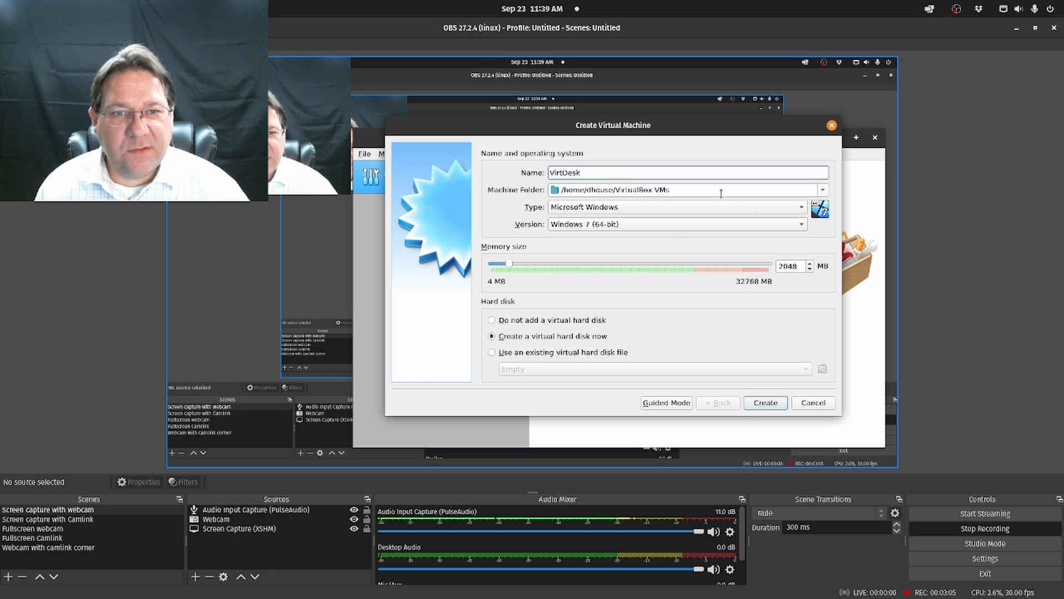
# Set the virtual machine's type to Linux and its version to Other Linux (64-bit)
pyautogui.click(755, 210)
pyautogui.click(736, 225)
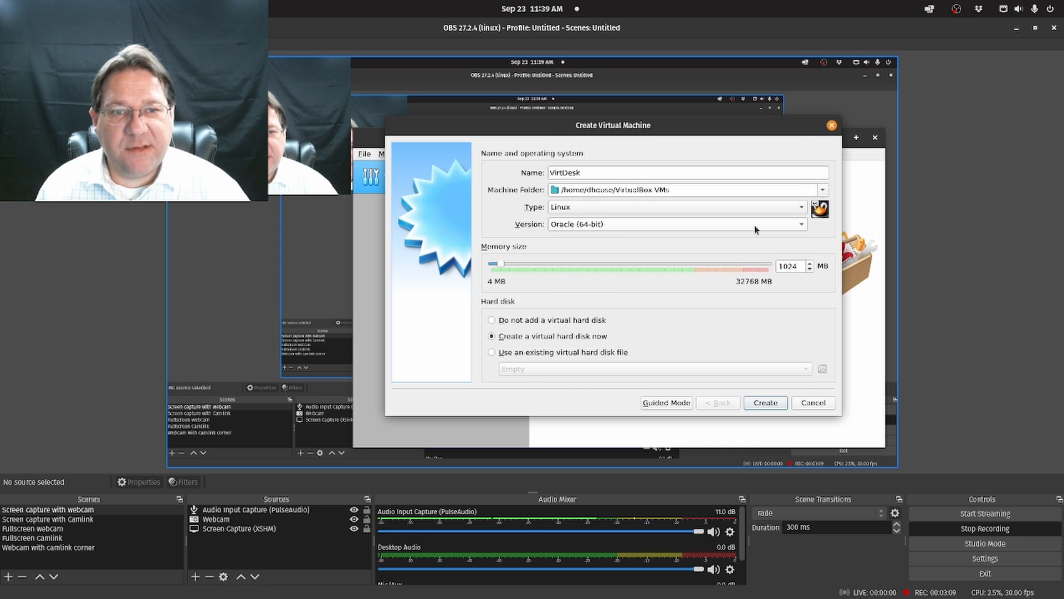
pyautogui.click(754, 225)
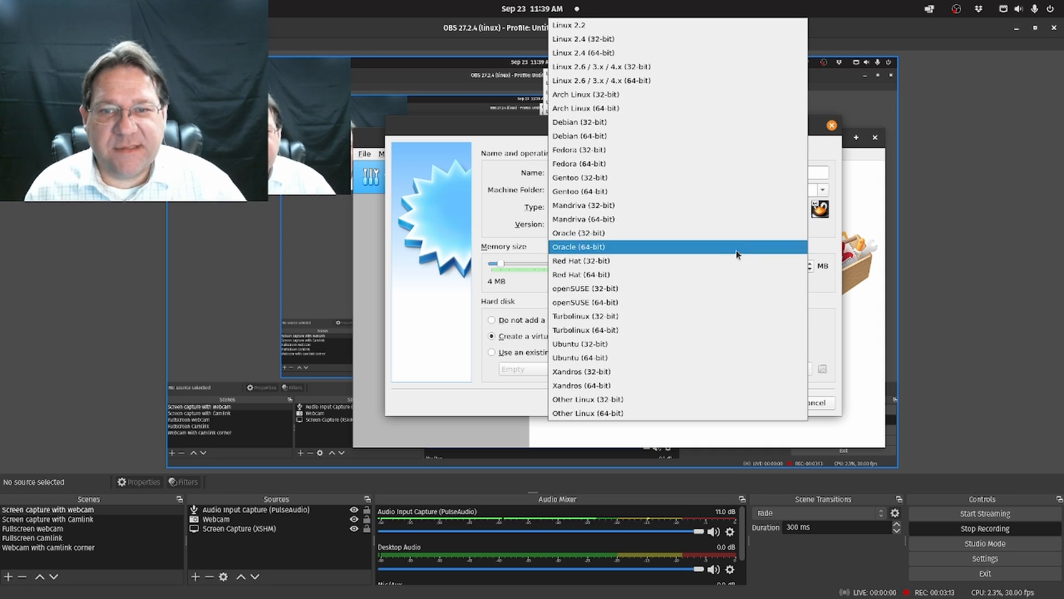
pyautogui.click(691, 415)
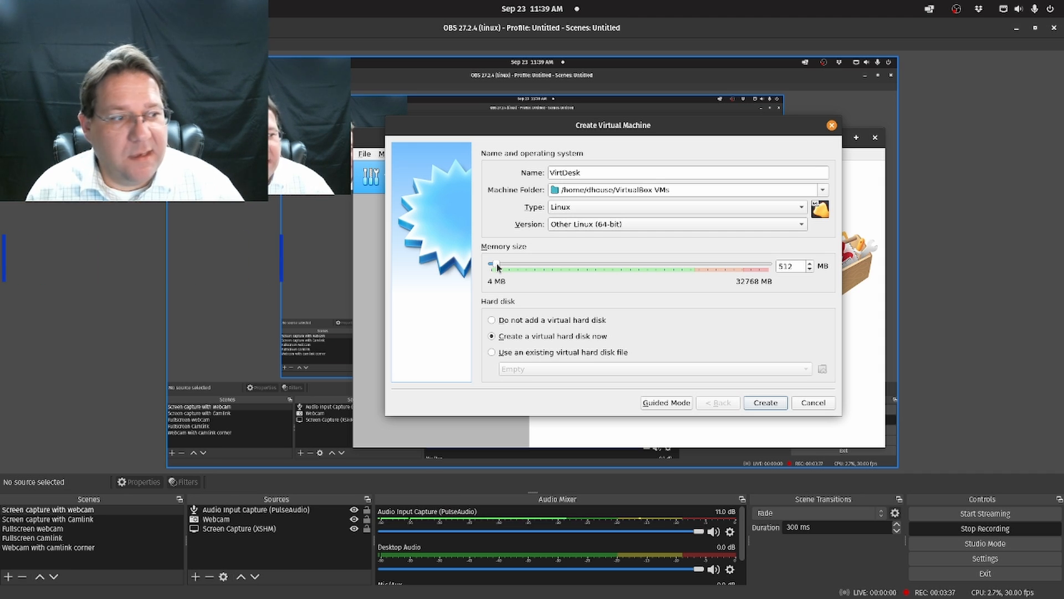
# Raise the virtual machine's memory size and set its virtual hard disk's file size to about 100 GB
pyautogui.moveTo(498, 267); pyautogui.dragTo(561, 265)
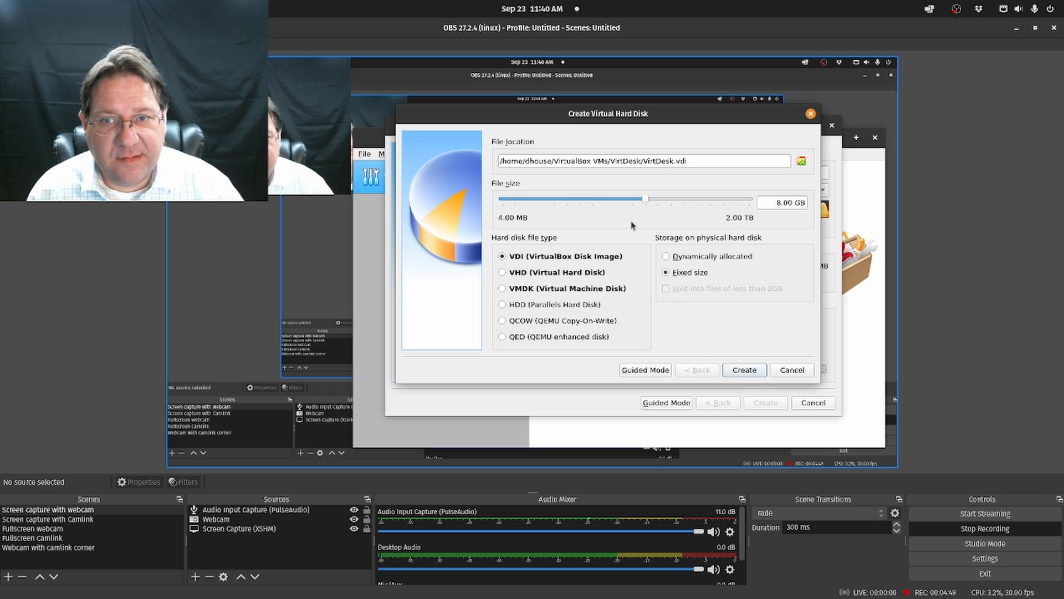
pyautogui.moveTo(647, 200)
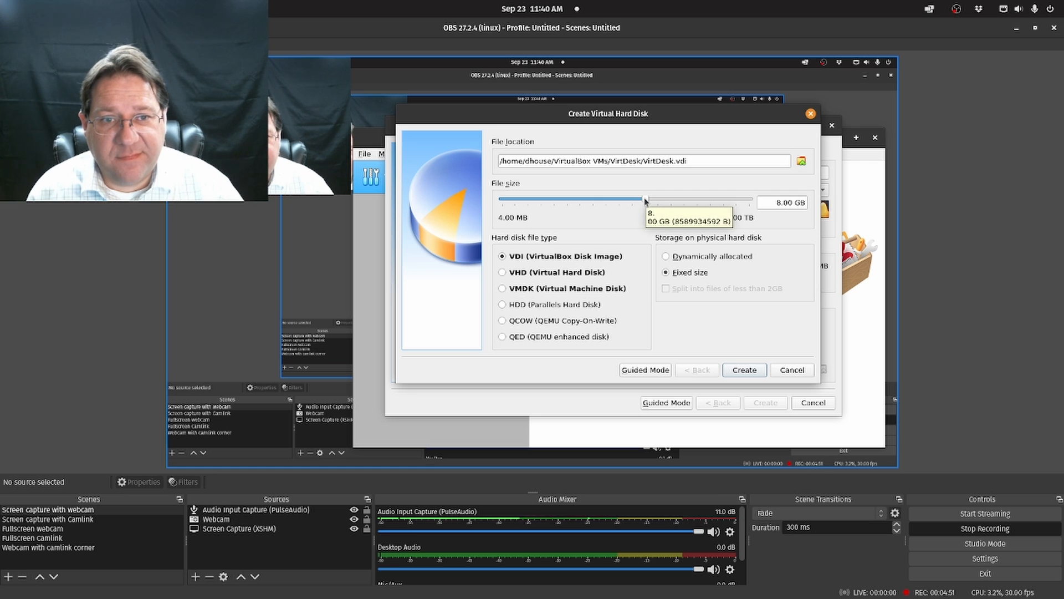
pyautogui.moveTo(647, 200); pyautogui.dragTo(693, 206)
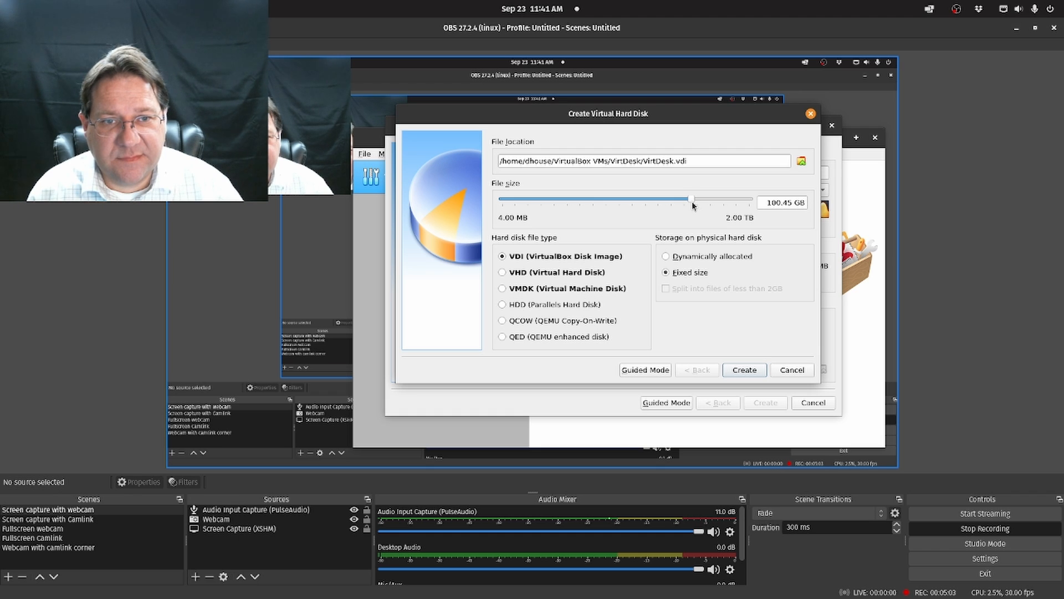
# Set the virtual hard disk's file size to 200 GB and create the fixed-size disk
pyautogui.moveTo(694, 201); pyautogui.dragTo(706, 203)
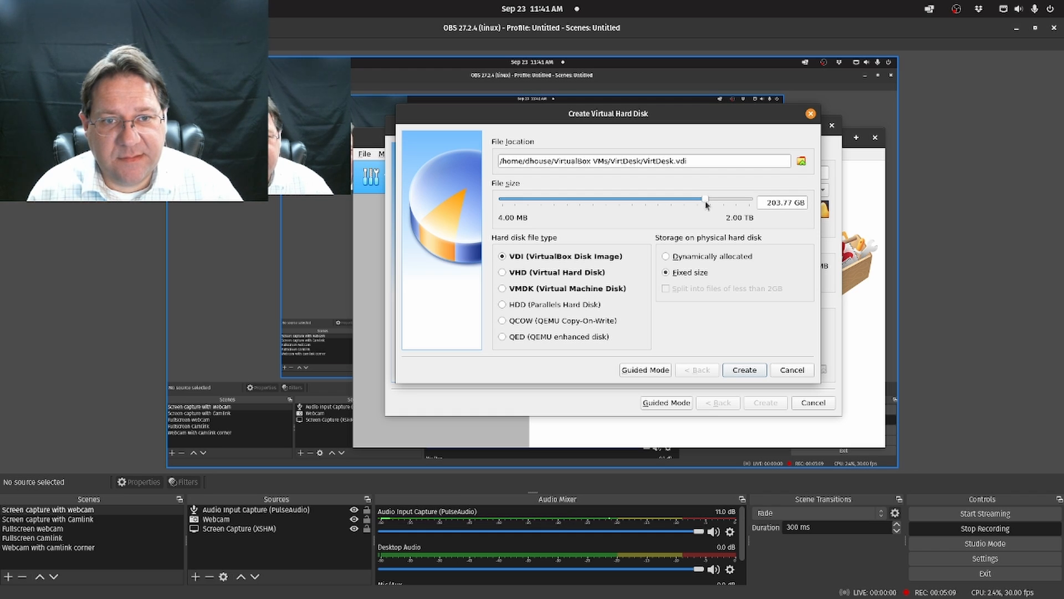
pyautogui.click(780, 202)
pyautogui.moveTo(791, 202); pyautogui.dragTo(776, 203)
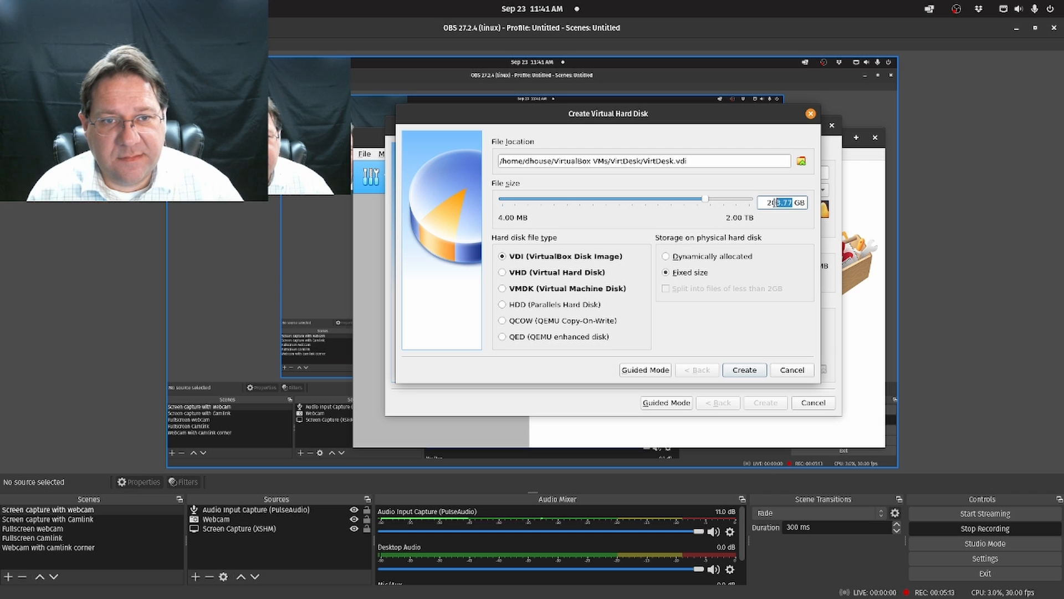
pyautogui.write('0')
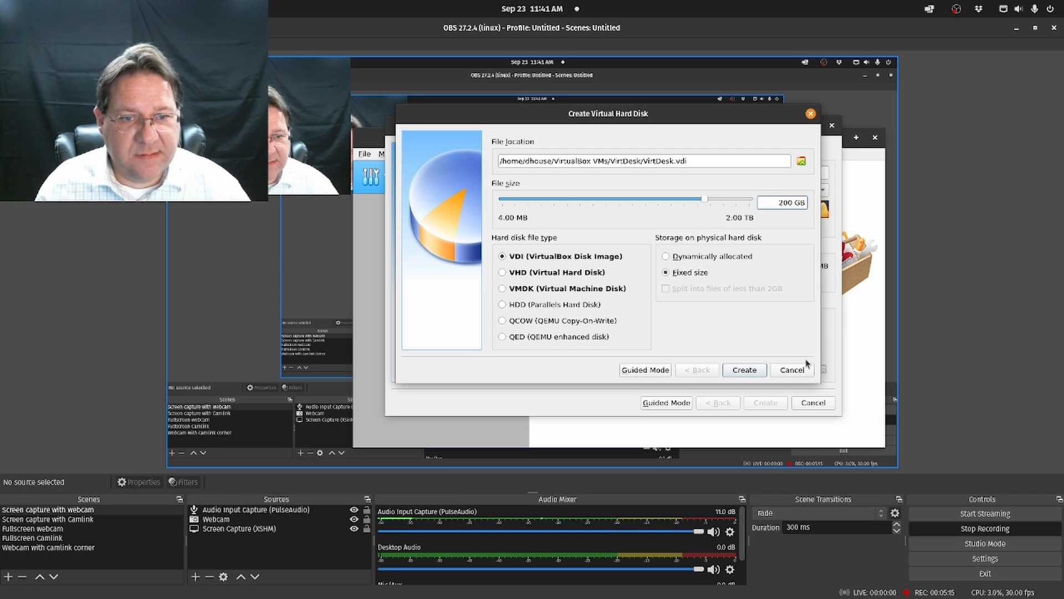
pyautogui.click(745, 370)
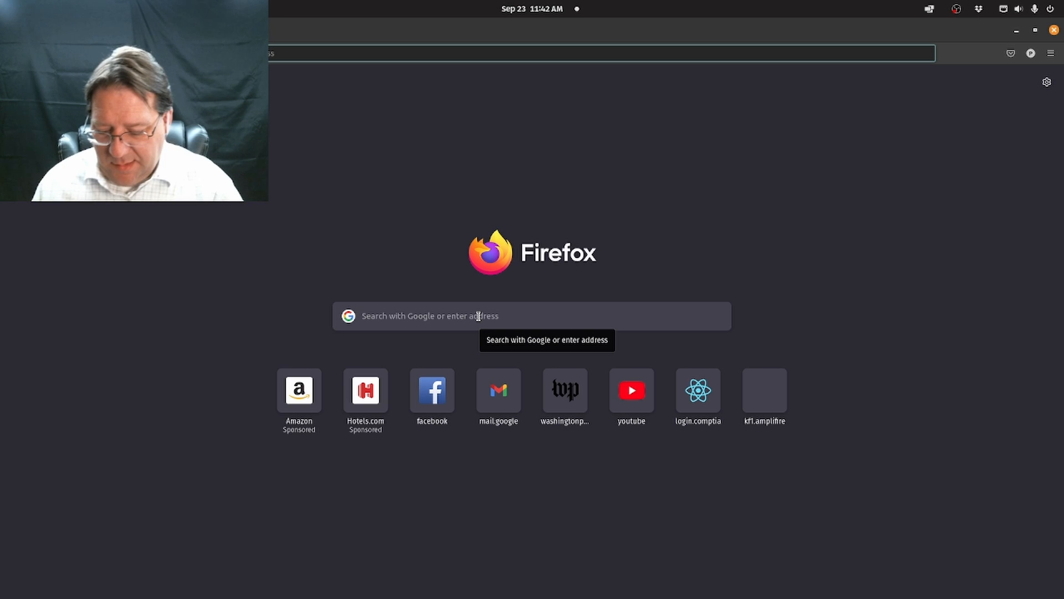
# Go to the System76 website in Firefox and open the download options on its Pop!_OS page
pyautogui.write('system')
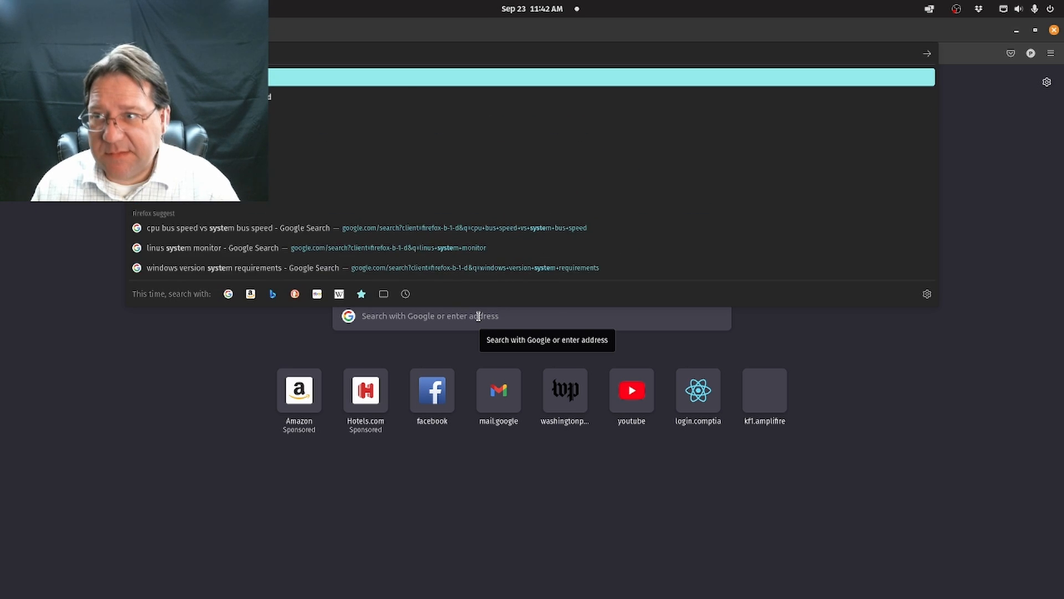
pyautogui.press('Return')
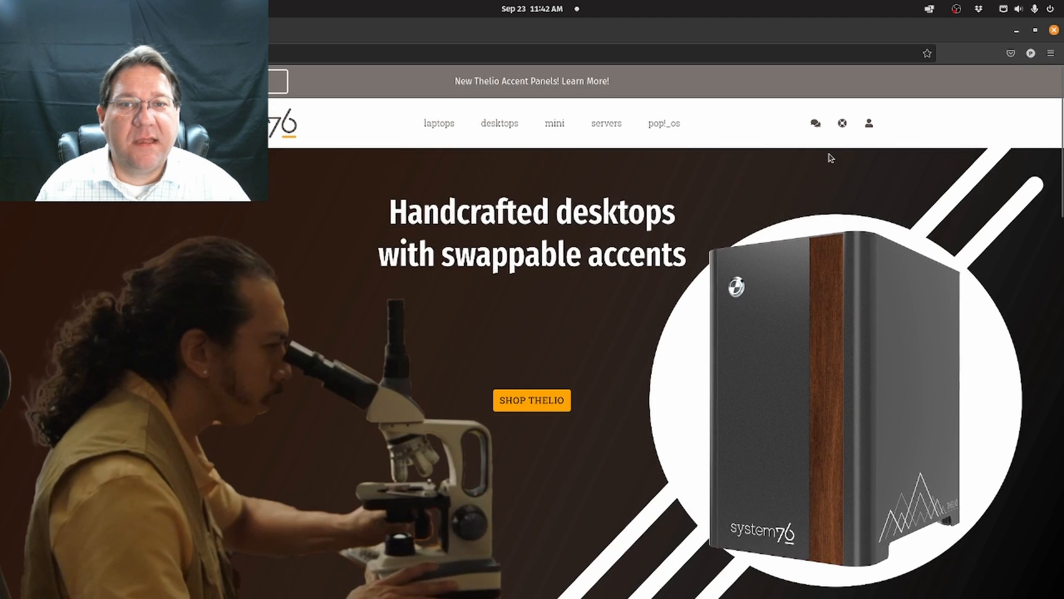
pyautogui.click(669, 130)
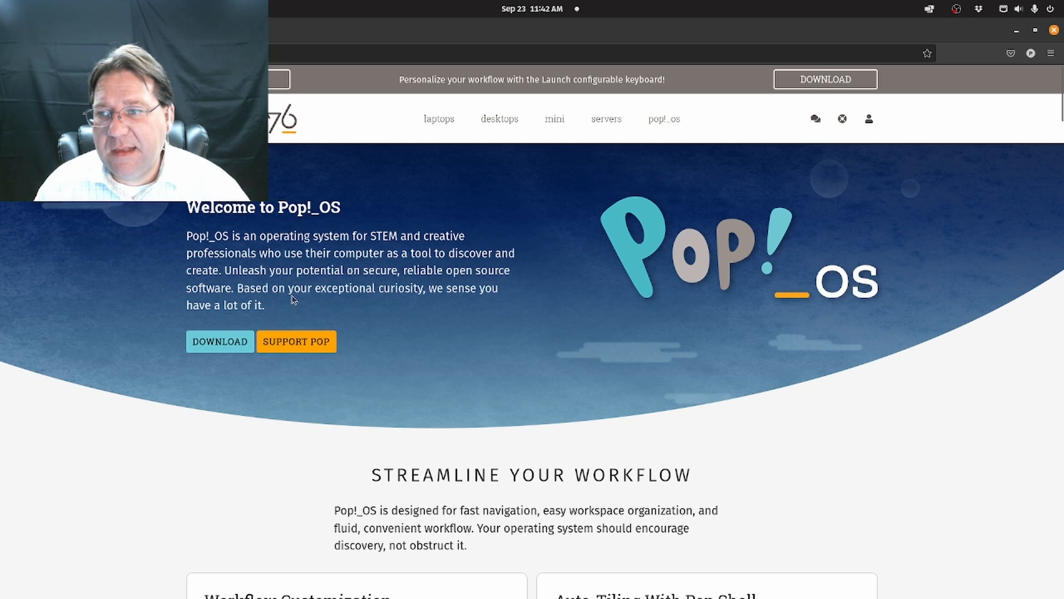
pyautogui.click(214, 343)
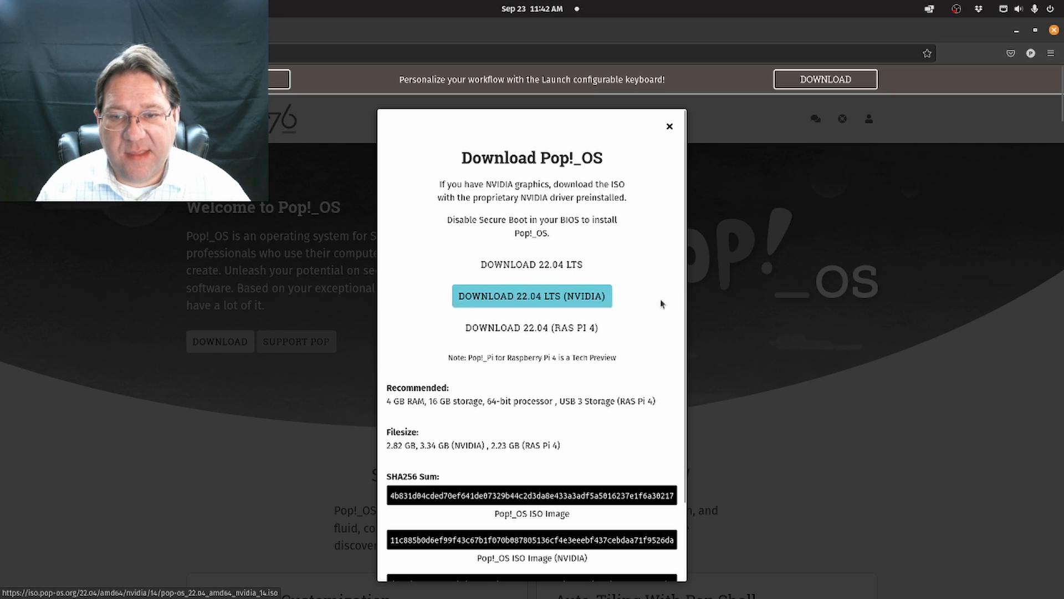
# Review the Pop!_OS download options and download the 22.04 LTS (NVIDIA) ISO
pyautogui.scroll(-4, 645, 290)
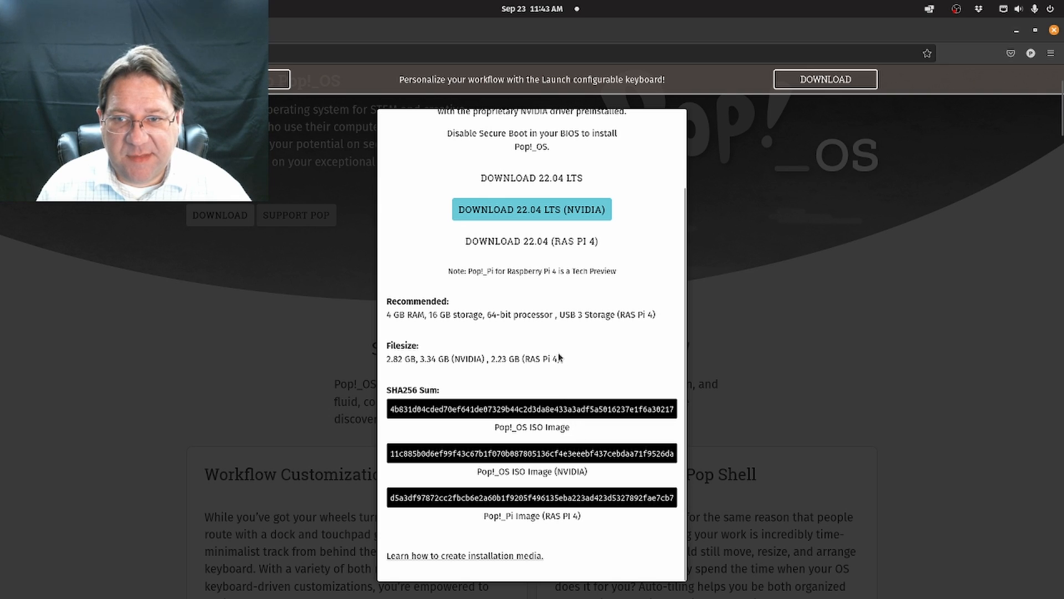
pyautogui.scroll(4, 558, 354)
pyautogui.scroll(2, 590, 361)
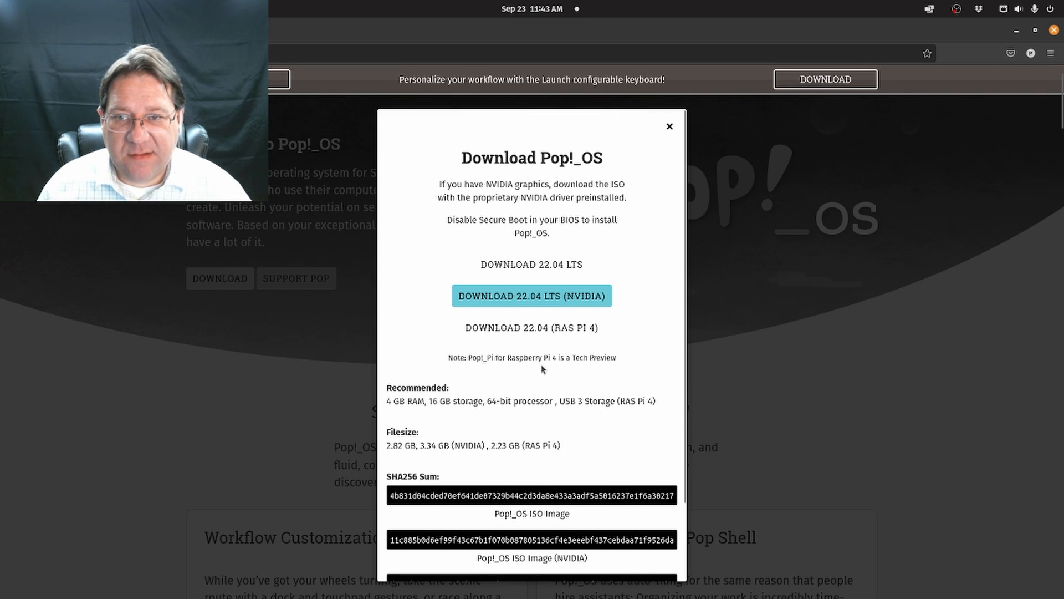
pyautogui.click(579, 301)
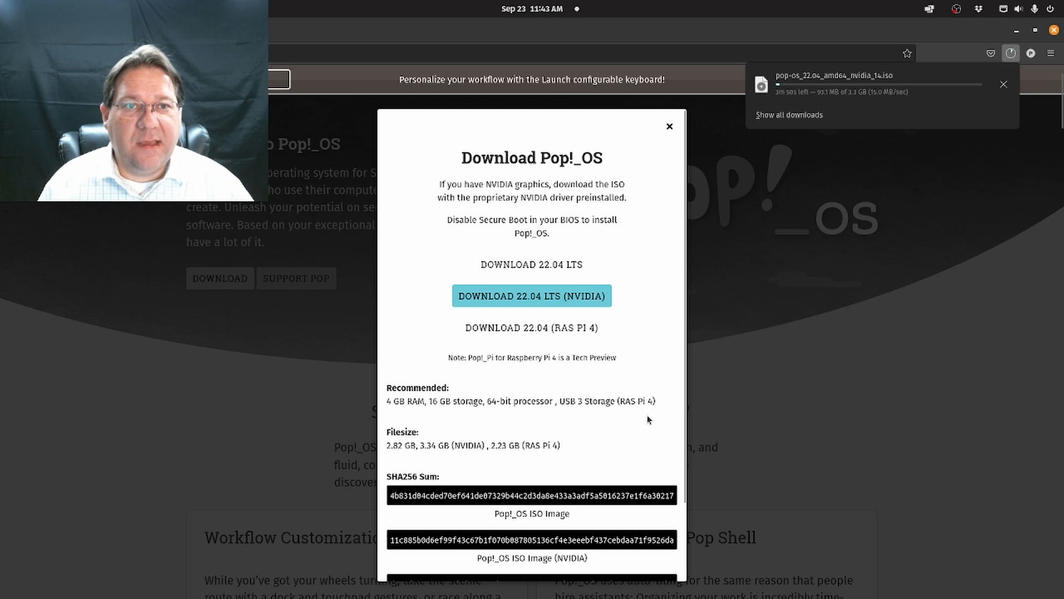
# Copy the SHA256 sum listed for the standard Pop!_OS ISO image
pyautogui.click(583, 502)
pyautogui.click(585, 497)
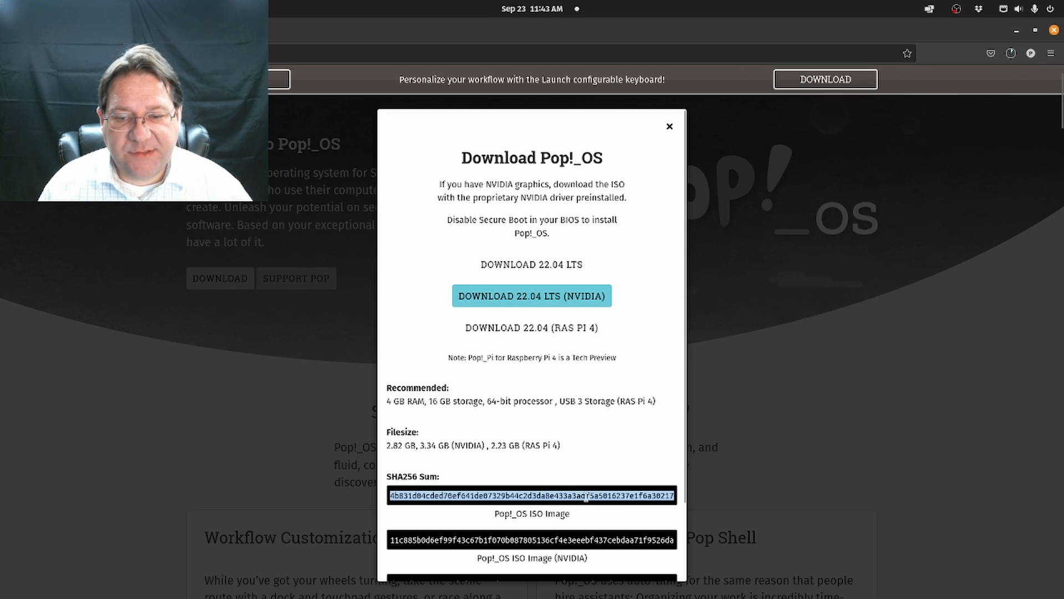
pyautogui.rightClick(598, 498)
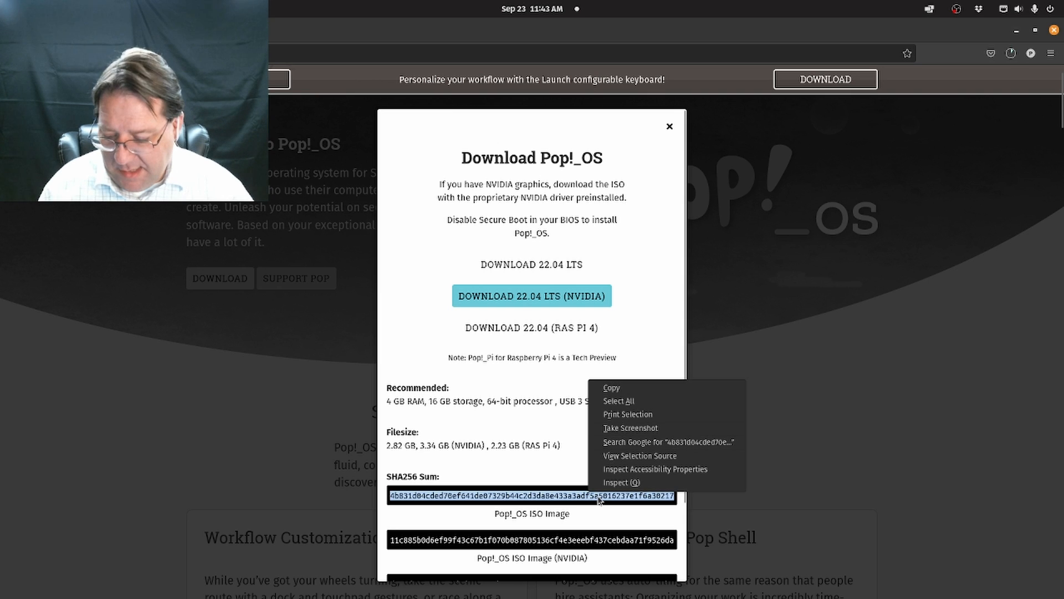
pyautogui.click(635, 387)
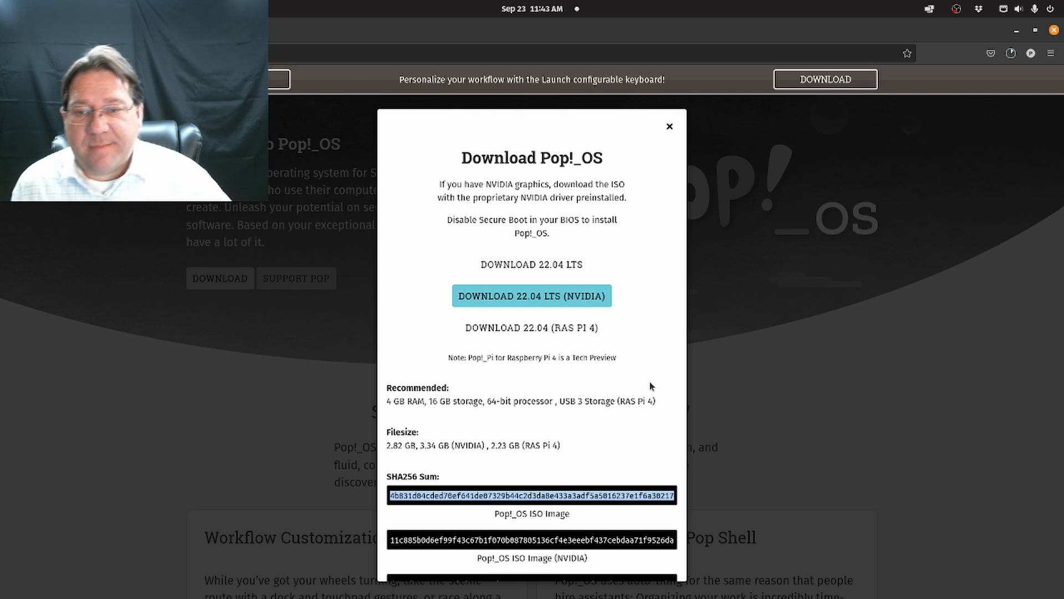
# Copy the SHA256 sum listed for the Pop!_OS ISO Image (NVIDIA)
pyautogui.scroll(-2, 651, 386)
pyautogui.click(670, 453)
pyautogui.rightClick(673, 453)
pyautogui.click(690, 466)
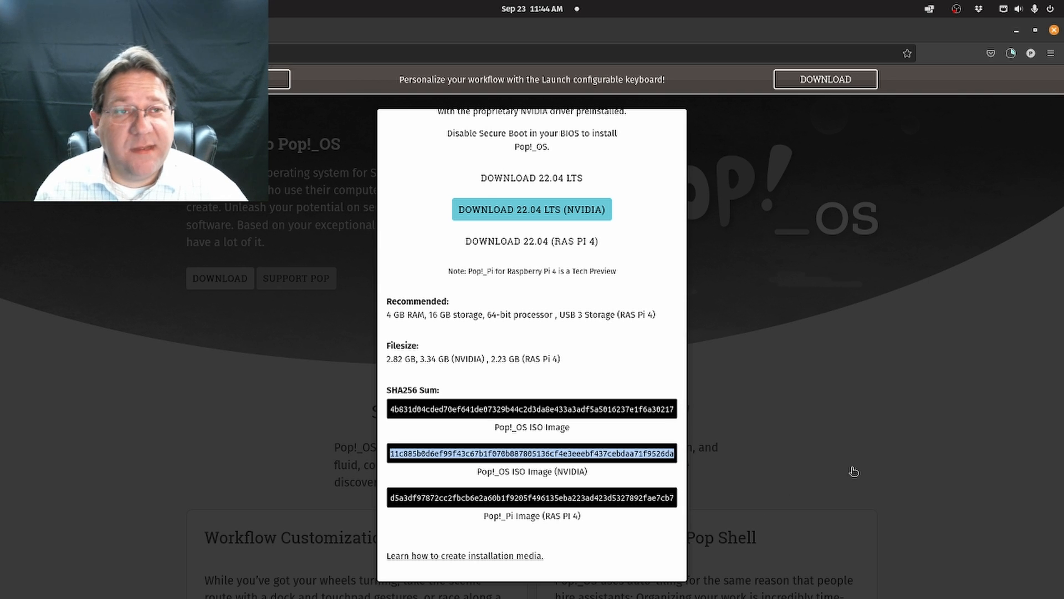
# Find and launch the GtkHash application, and move its window out from the screen's corner
pyautogui.moveTo(8, 358)
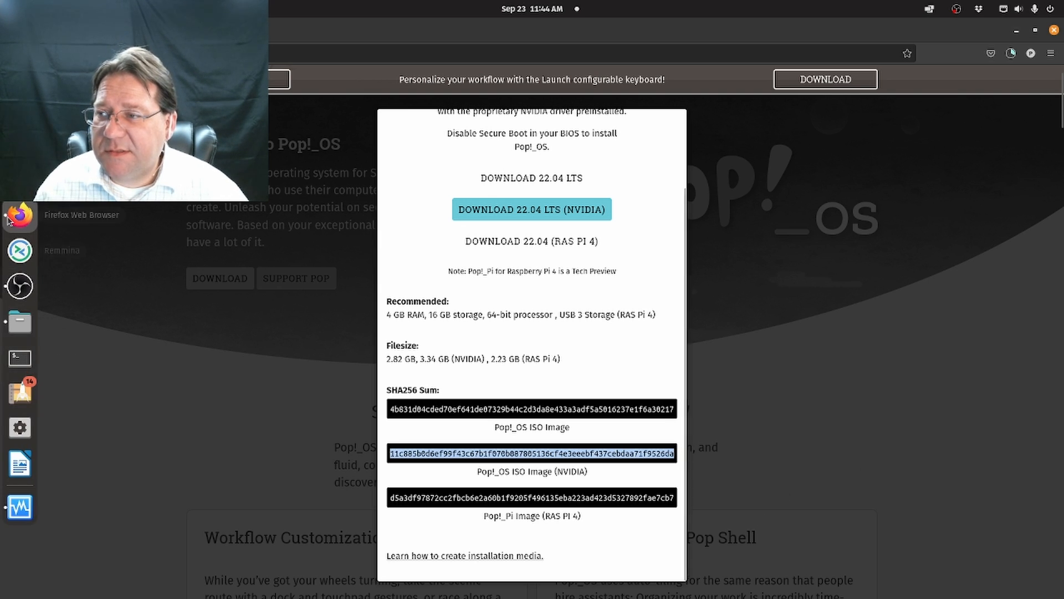
pyautogui.press('super+a')
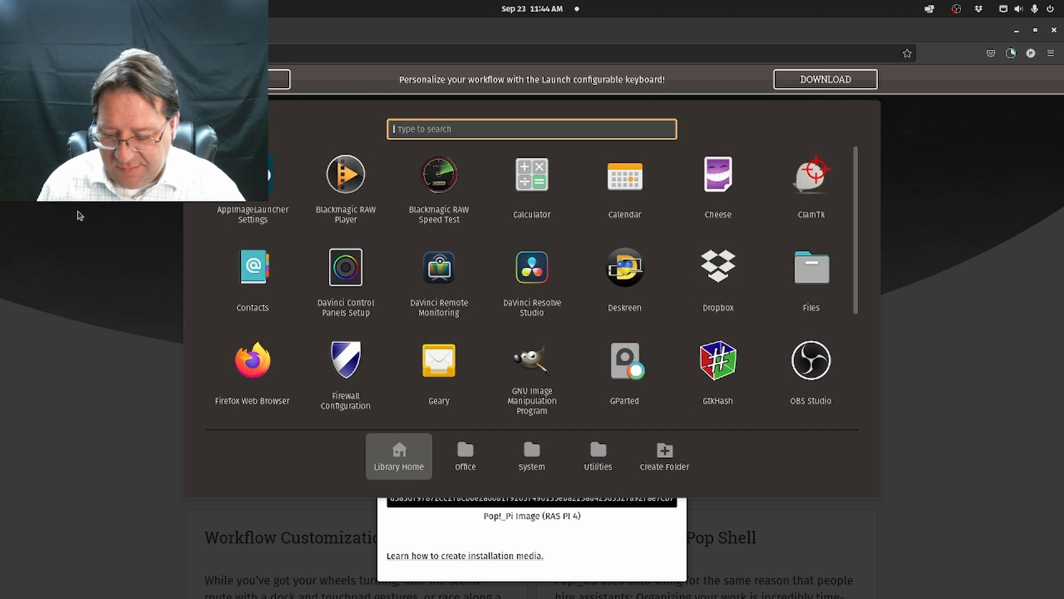
pyautogui.write('hsh')
pyautogui.press('BackSpace')
pyautogui.press('BackSpace')
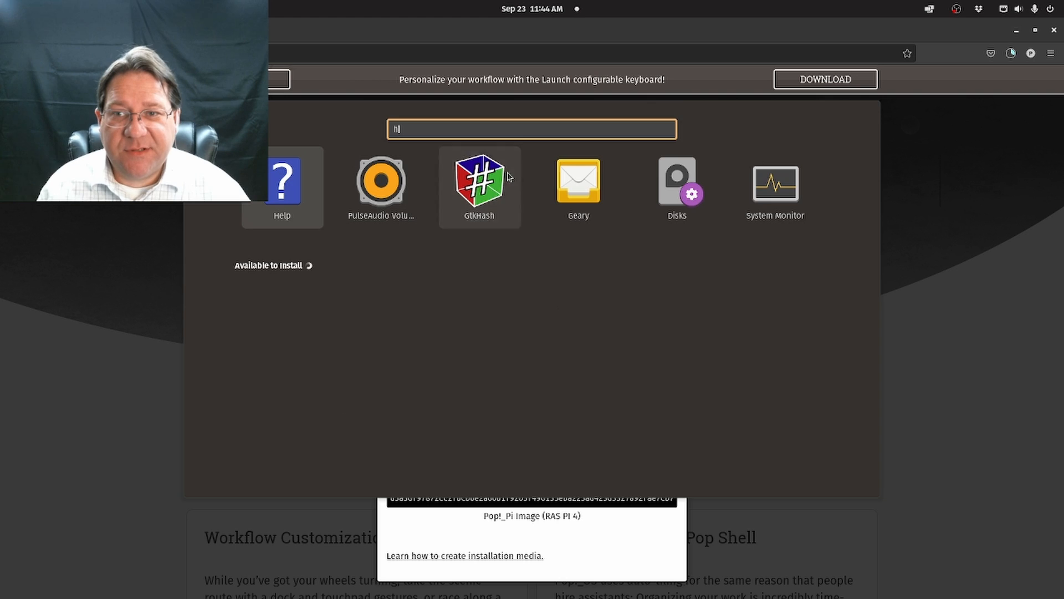
pyautogui.click(482, 181)
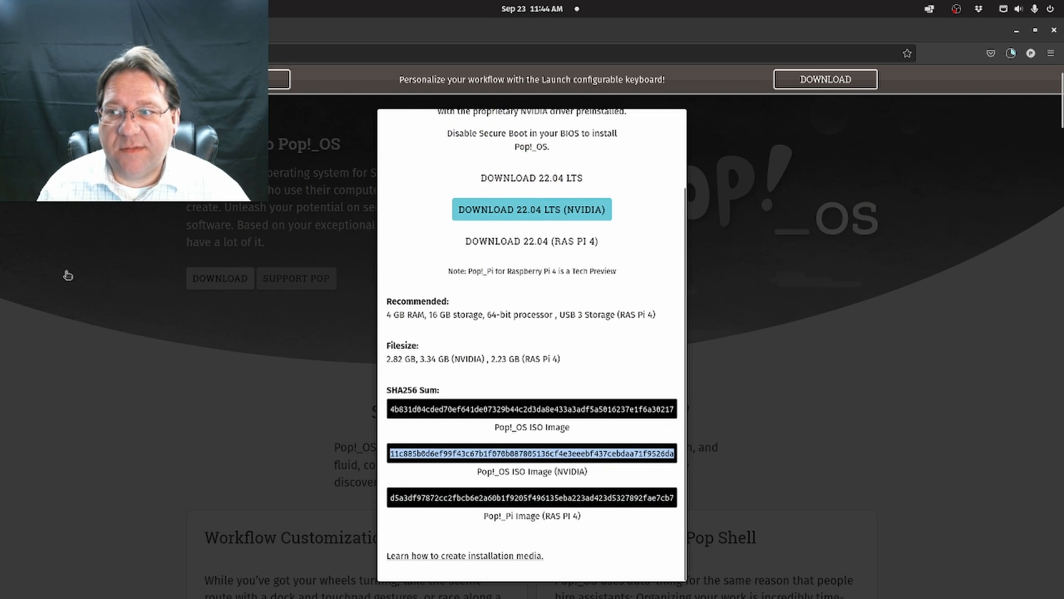
pyautogui.moveTo(1, 259)
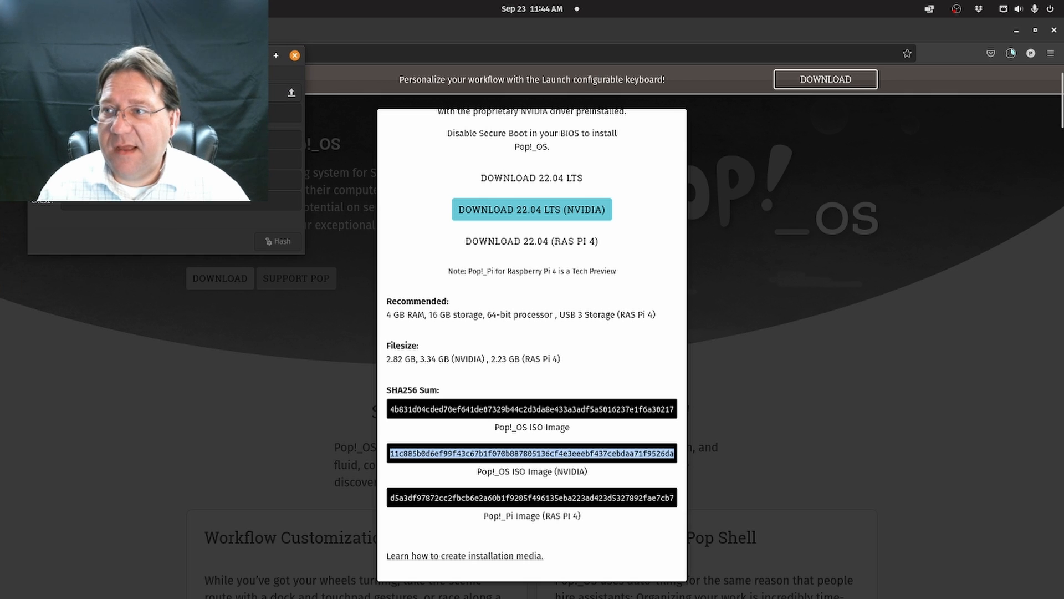
pyautogui.moveTo(166, 55); pyautogui.dragTo(202, 126)
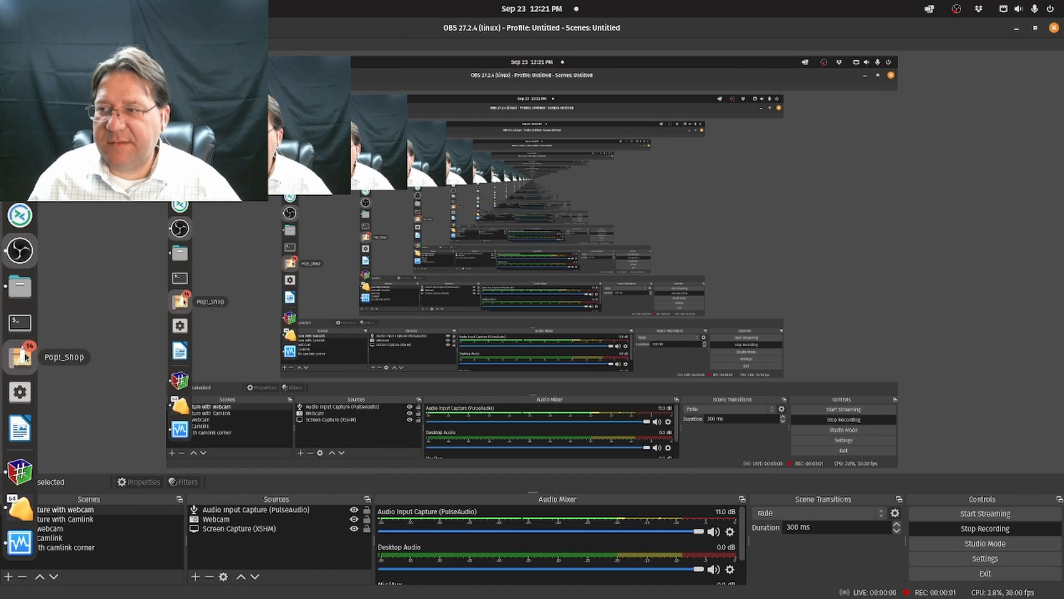
# Bring GtkHash forward over the browser, load pop-os_22.04_amd64_nvidia_14.iso from the recent files, and compute its hashes
pyautogui.click(20, 179)
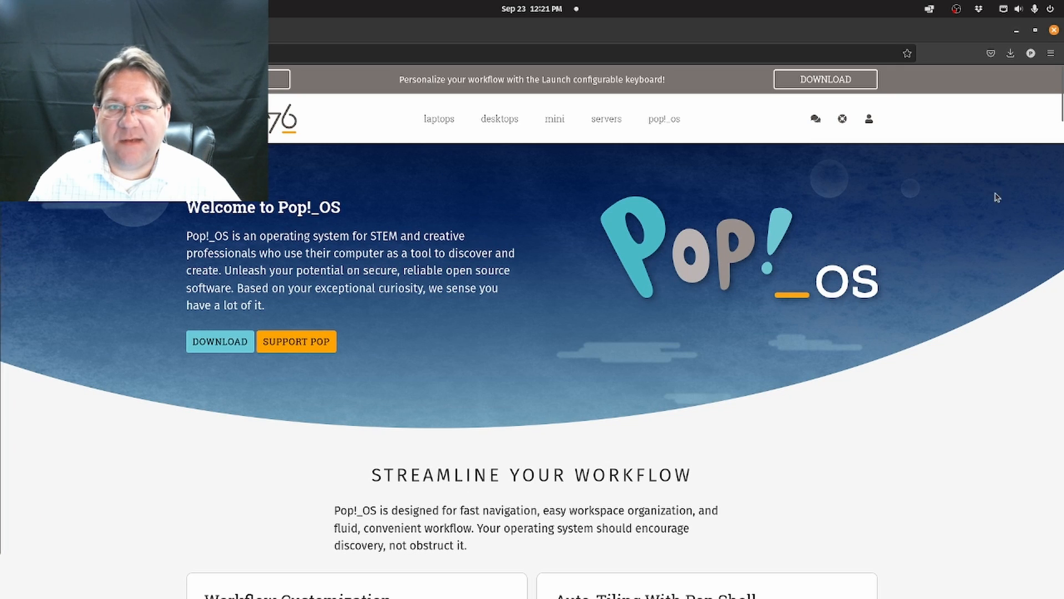
pyautogui.moveTo(1, 216)
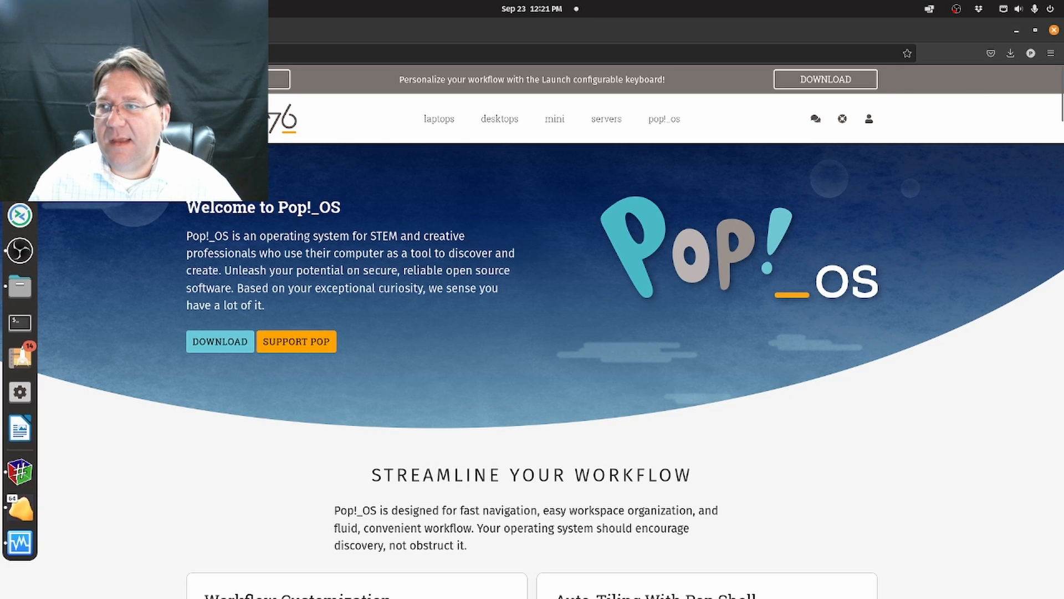
pyautogui.click(20, 472)
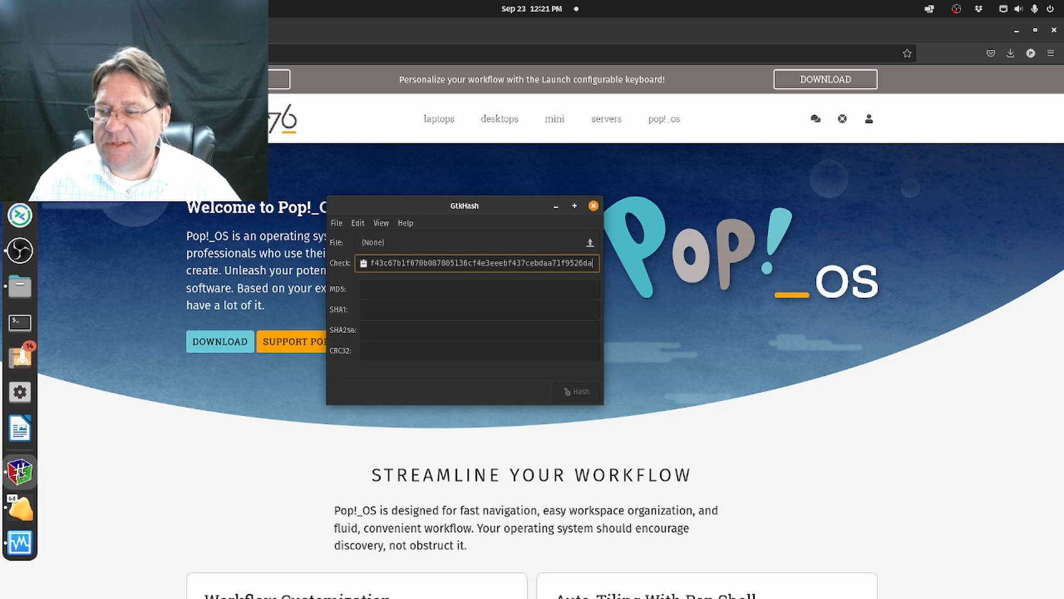
pyautogui.click(521, 248)
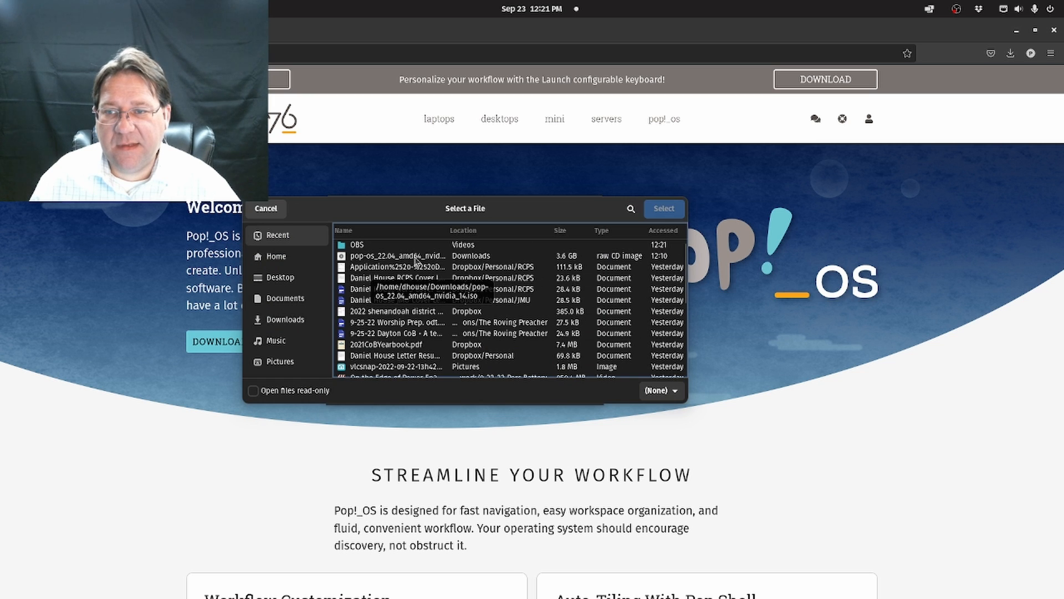
pyautogui.click(383, 258)
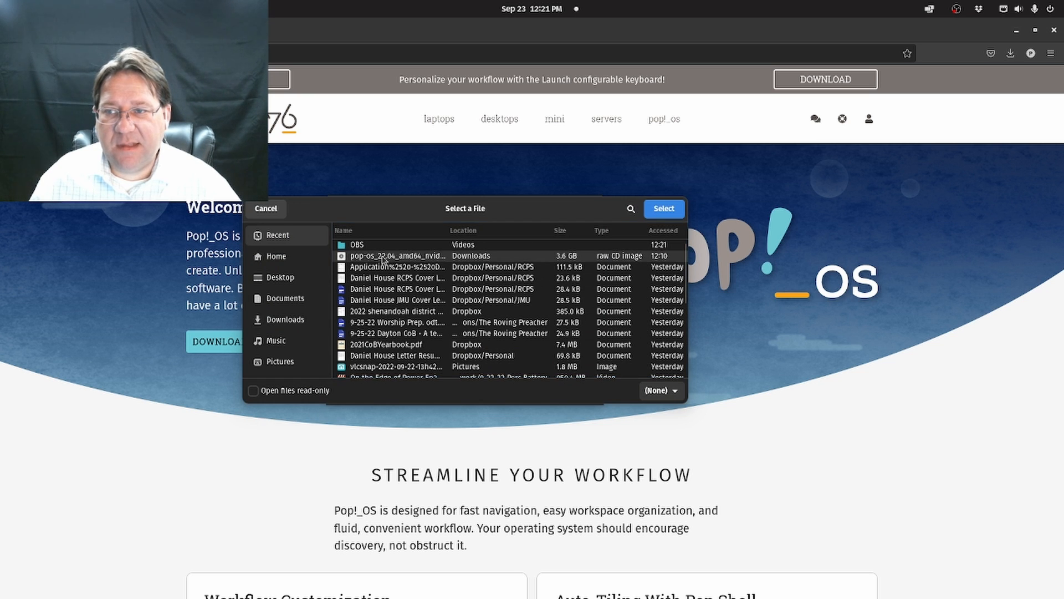
pyautogui.click(673, 214)
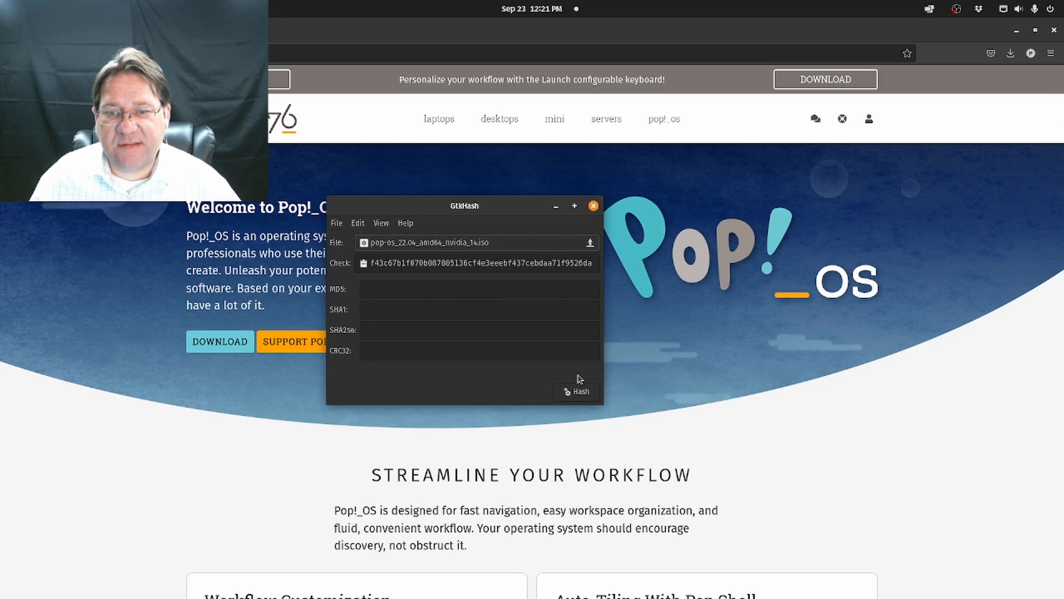
pyautogui.click(589, 397)
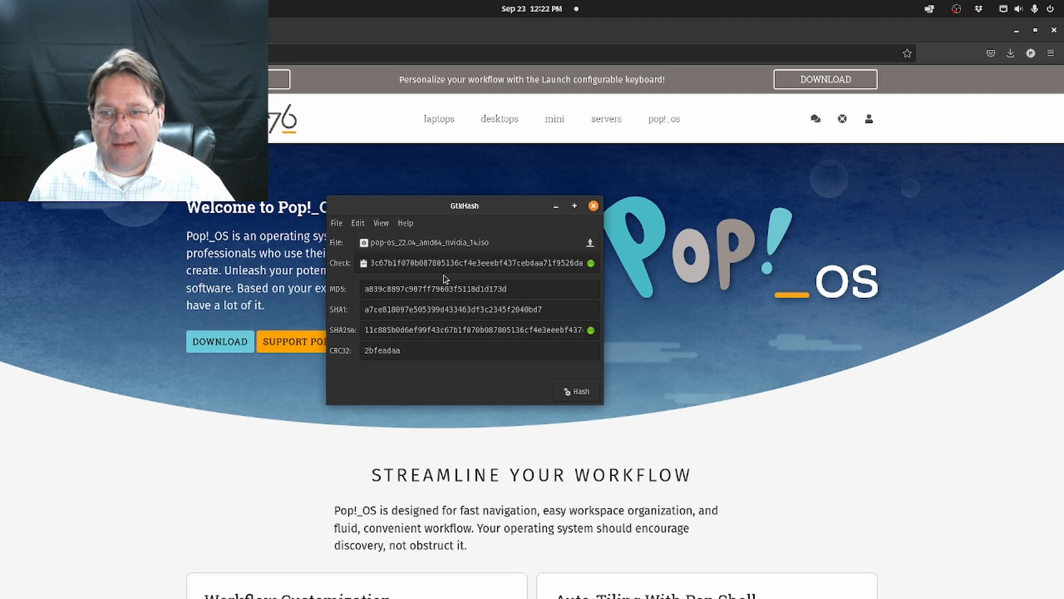
# Compare the check value from its first characters with the computed SHA256 hash, and close GtkHash
pyautogui.moveTo(455, 263); pyautogui.dragTo(408, 267)
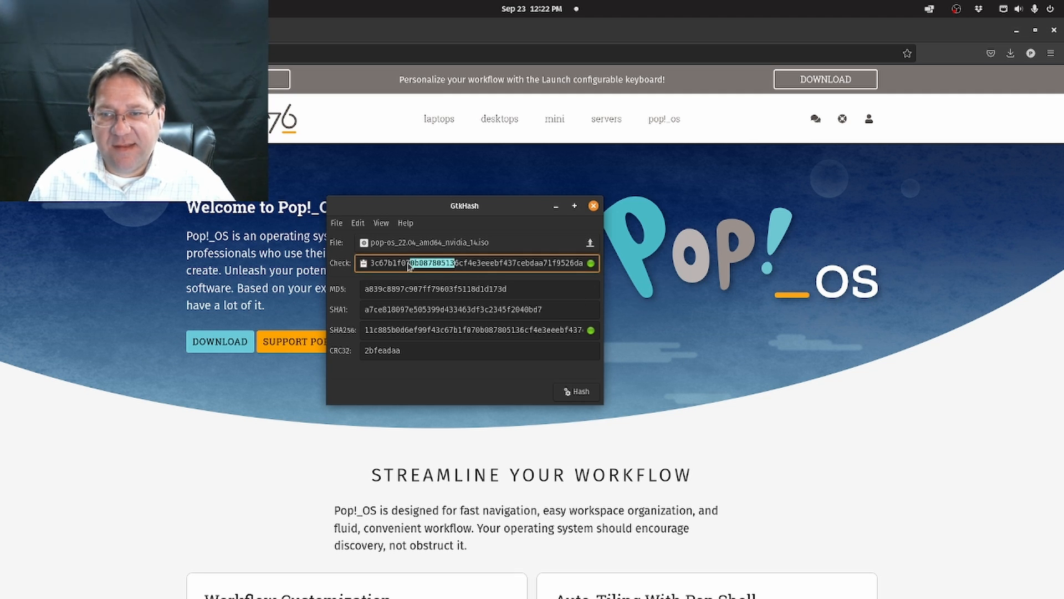
pyautogui.click(409, 267)
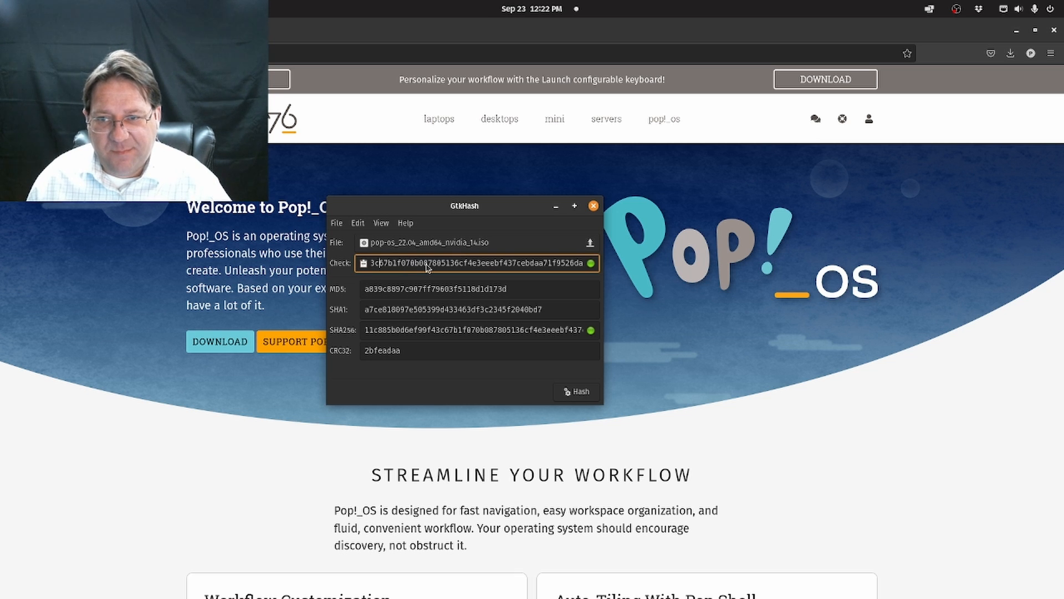
pyautogui.press('Left')
pyautogui.press('Left')
pyautogui.press('Left')
pyautogui.press('Left')
pyautogui.press('Left')
pyautogui.press('Left')
pyautogui.press('Left')
pyautogui.press('Left')
pyautogui.press('Left')
pyautogui.press('Left')
pyautogui.press('Left')
pyautogui.press('Left')
pyautogui.press('Left')
pyautogui.press('Left')
pyautogui.press('Left')
pyautogui.press('Left')
pyautogui.press('Left')
pyautogui.press('Left')
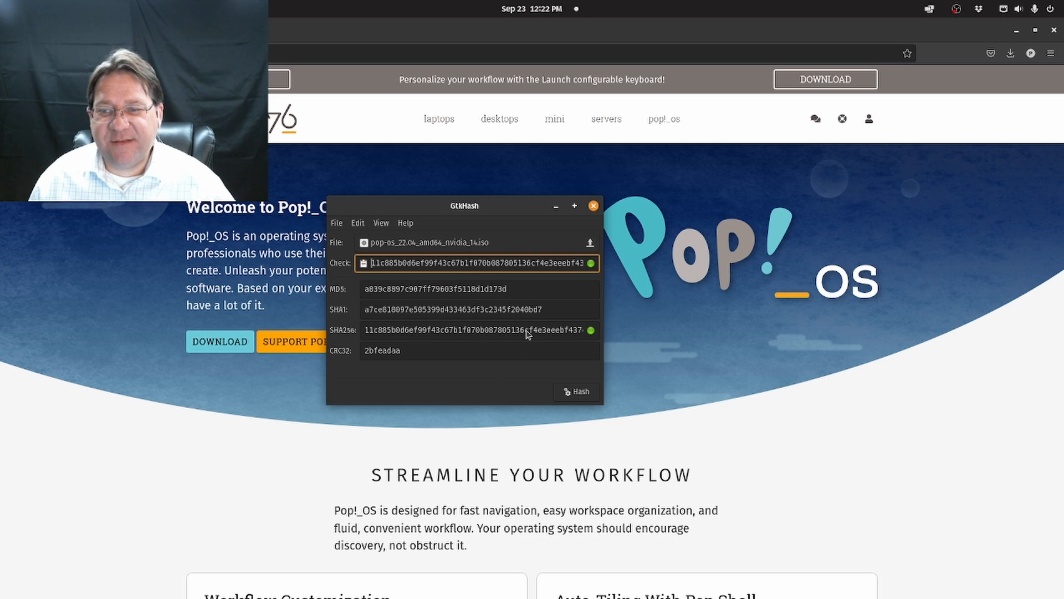
pyautogui.click(594, 206)
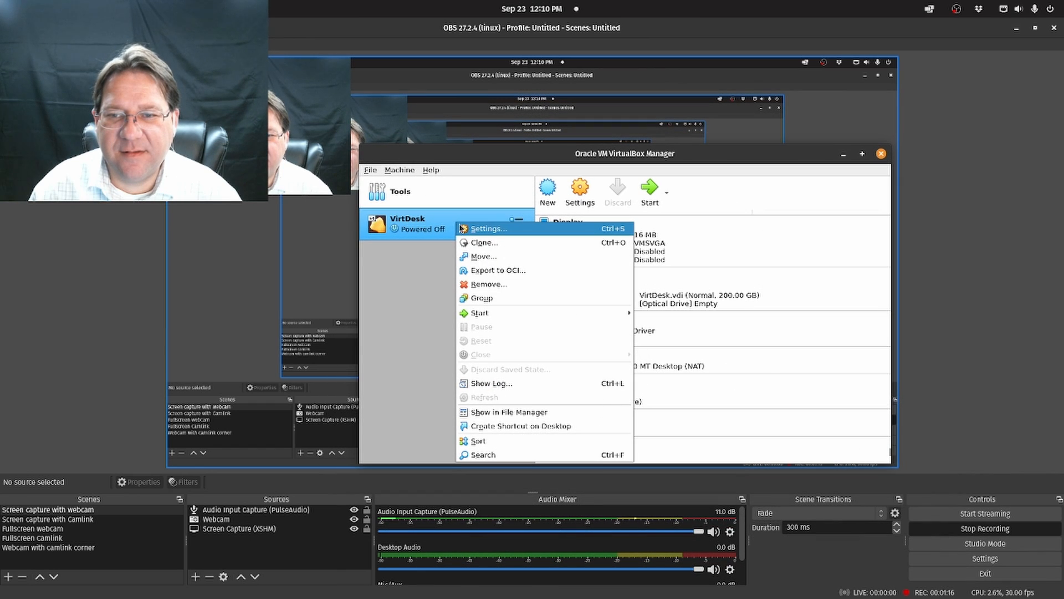
# Start the VirtDesk virtual machine and open the optical disk selector for its start-up disk
pyautogui.moveTo(475, 316)
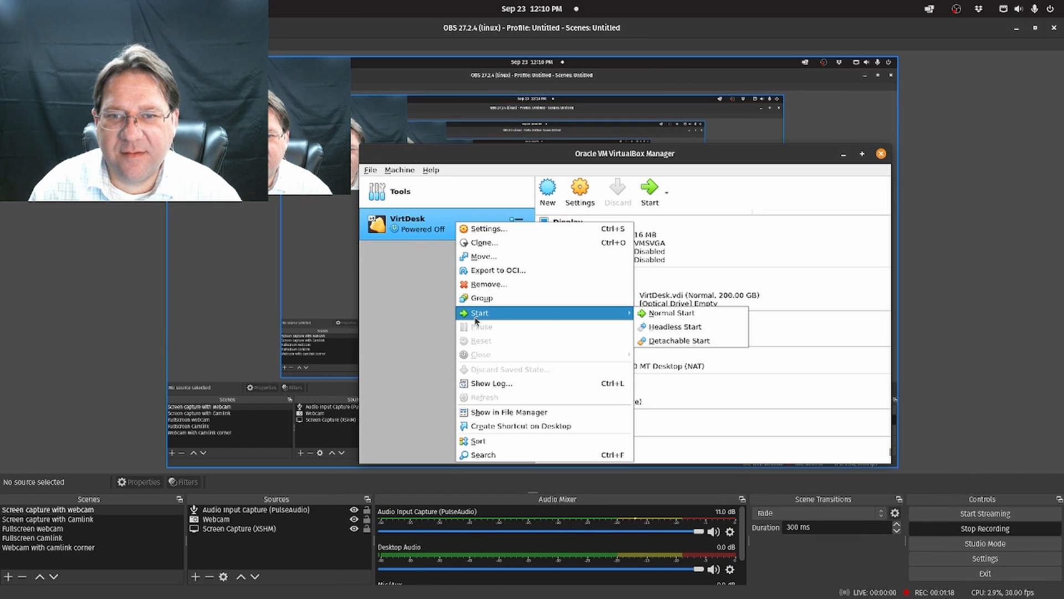
pyautogui.click(416, 297)
pyautogui.click(648, 194)
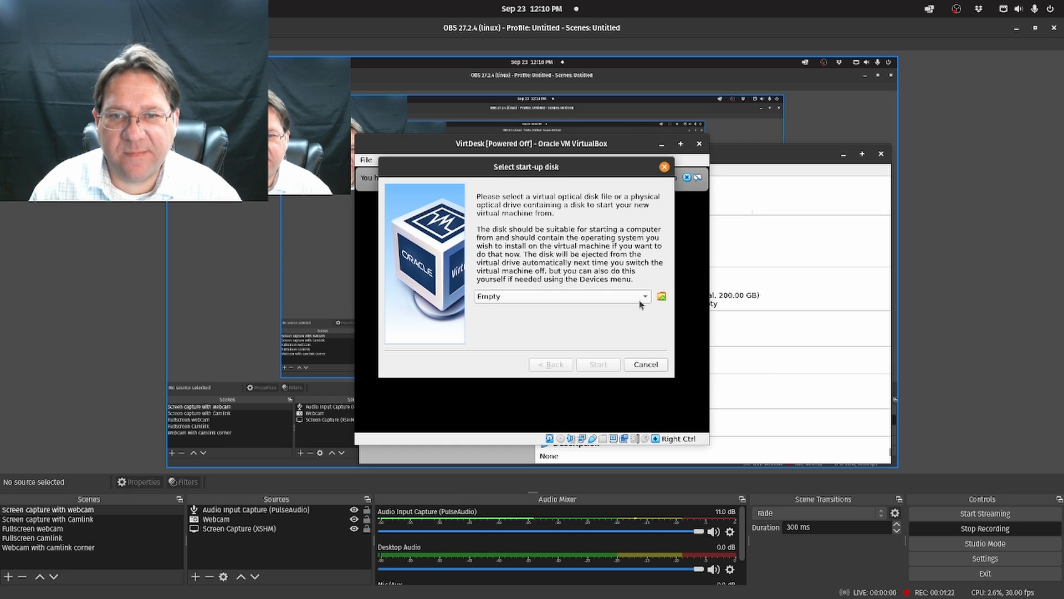
pyautogui.click(639, 298)
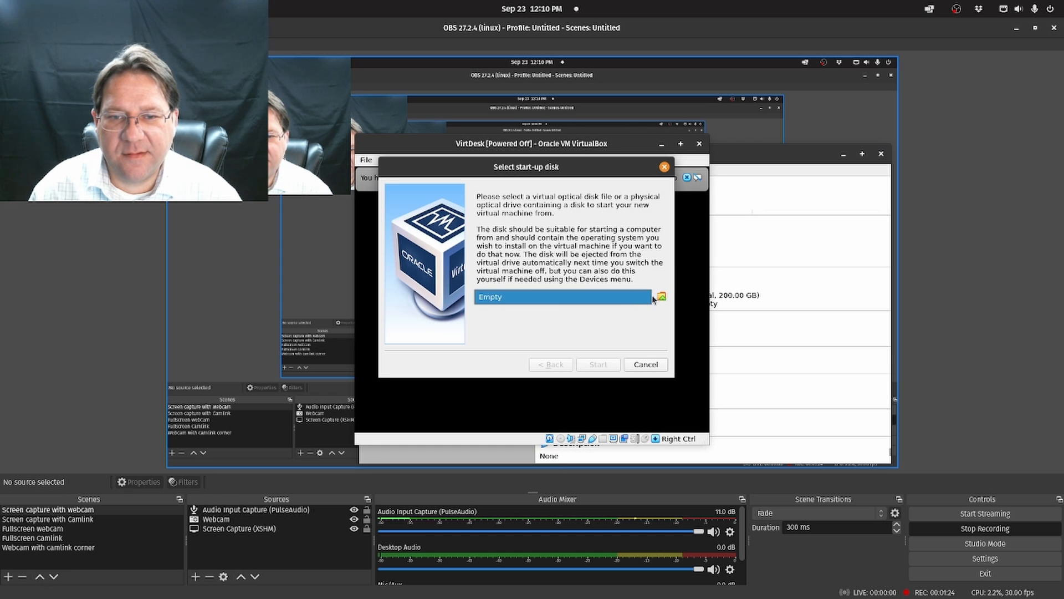
pyautogui.click(651, 298)
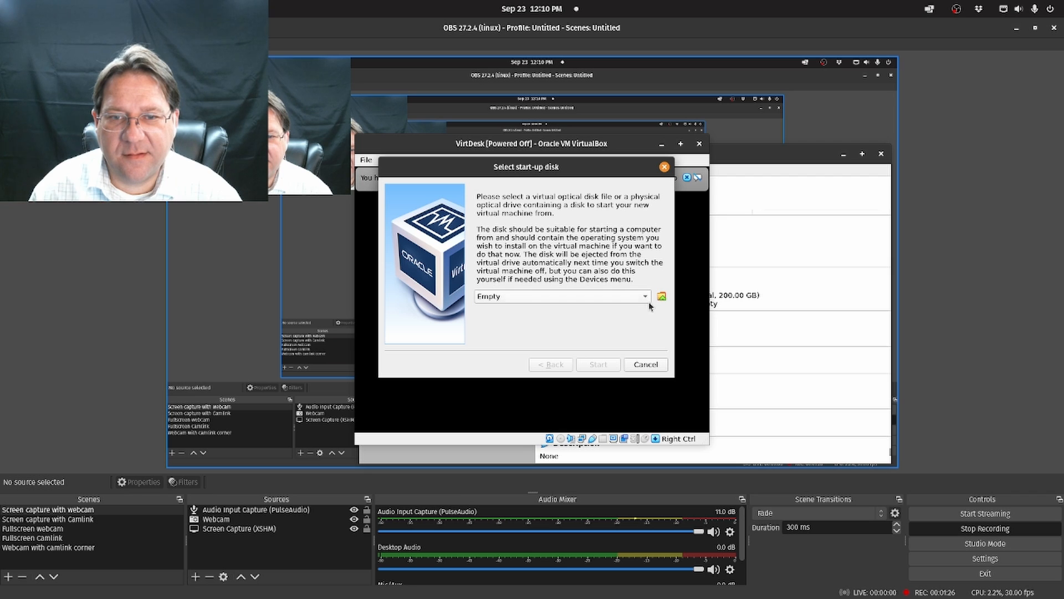
pyautogui.click(662, 297)
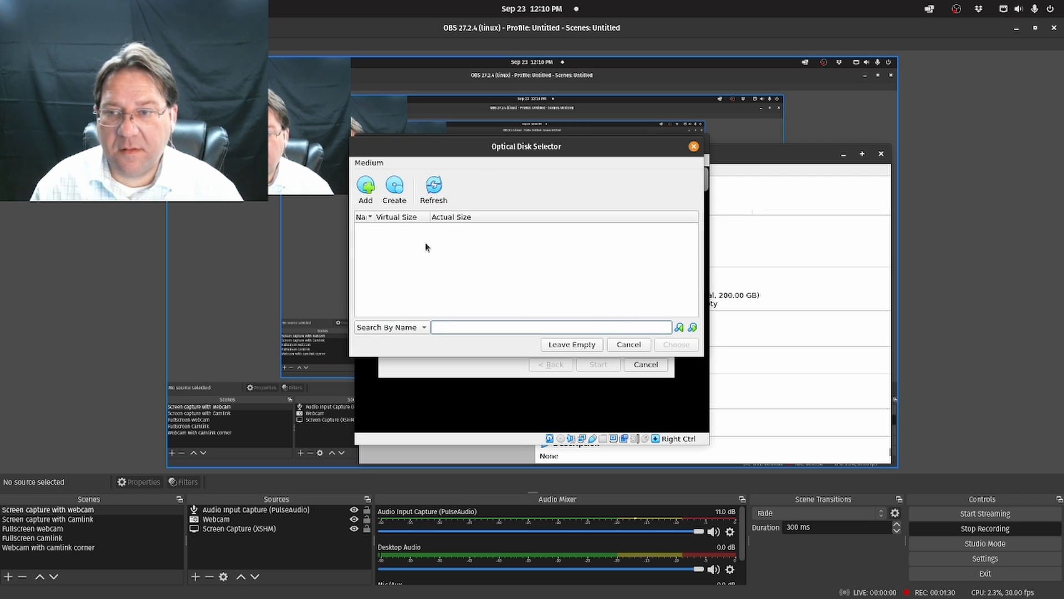
# Add pop-os_22.04_amd64_nvidia_14.iso from the Downloads folder, choose it as the start-up disk, and start the machine from it
pyautogui.click(364, 183)
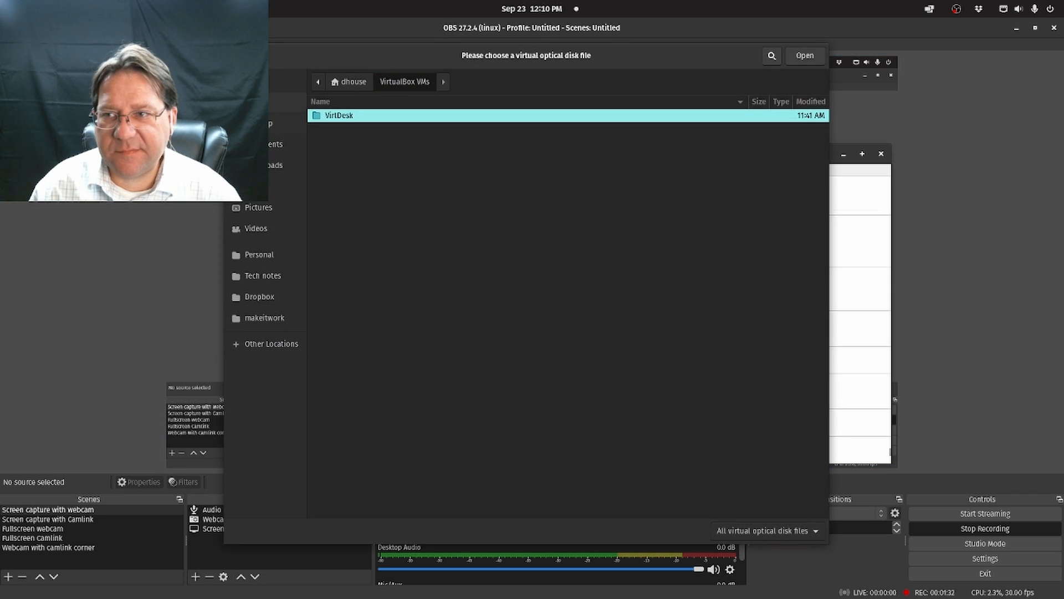
pyautogui.click(272, 171)
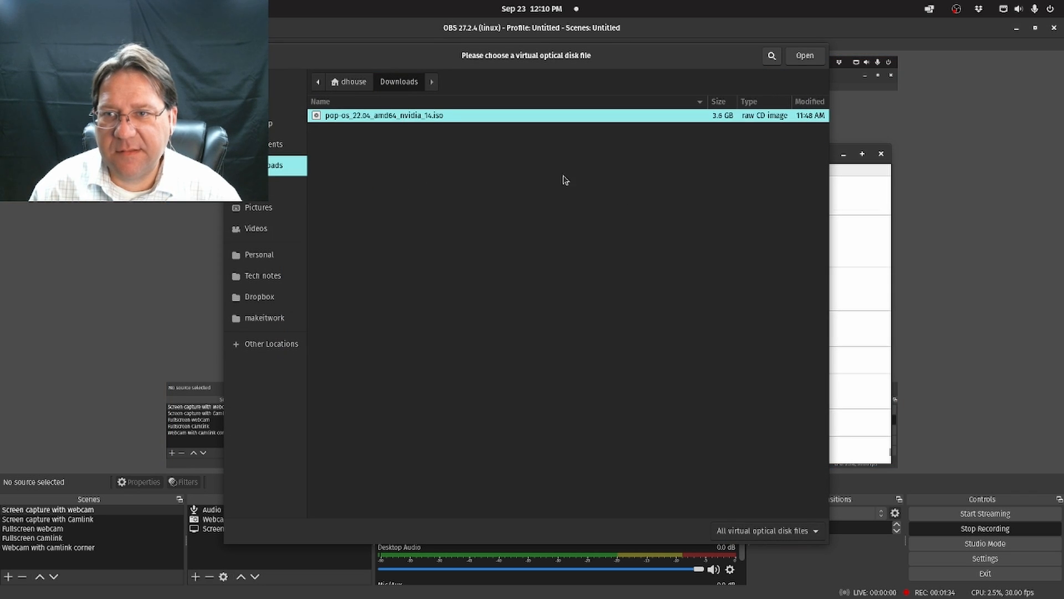
pyautogui.click(805, 56)
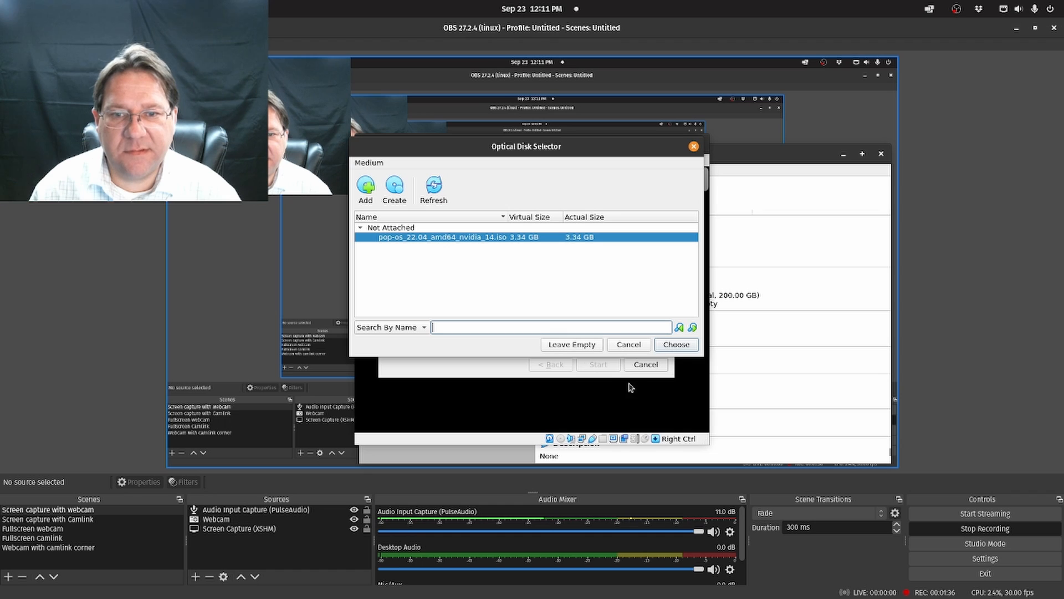
pyautogui.click(675, 345)
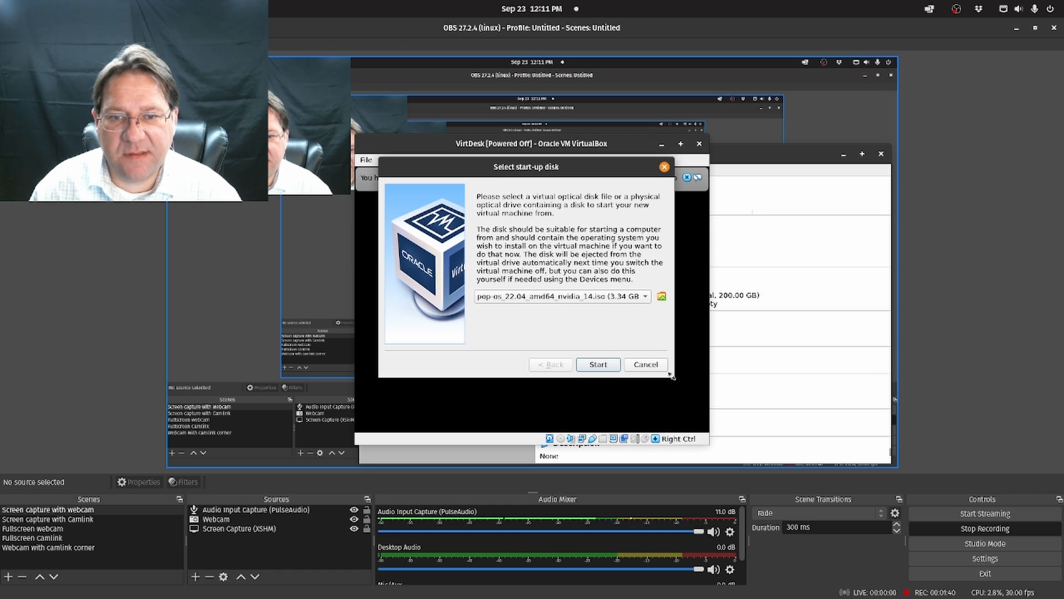
pyautogui.click(598, 364)
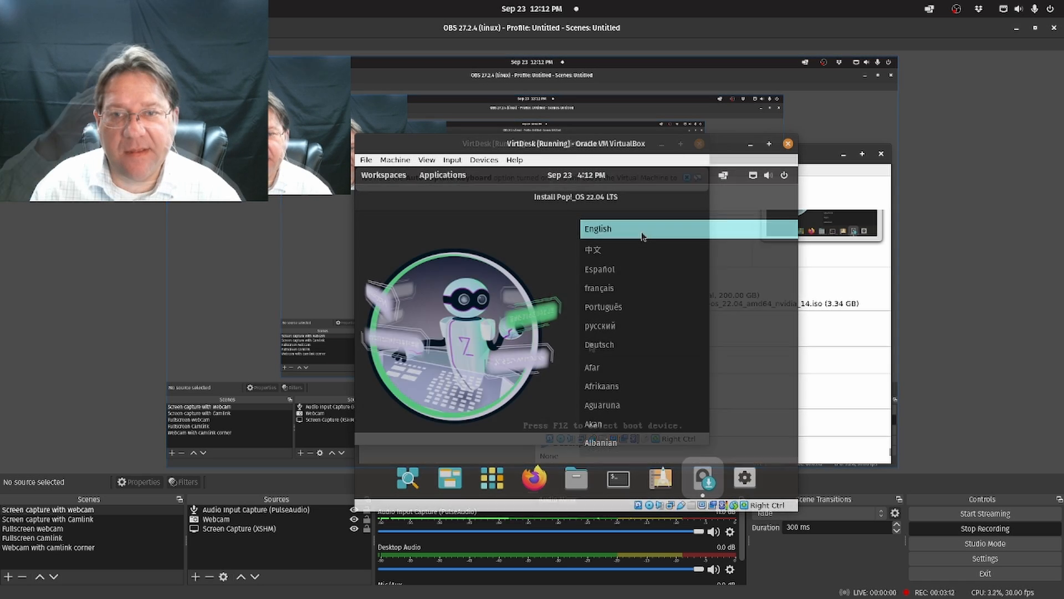
# Set the Pop!_OS installer's language to English with United States as the location, and maximize the virtual machine window
pyautogui.click(674, 230)
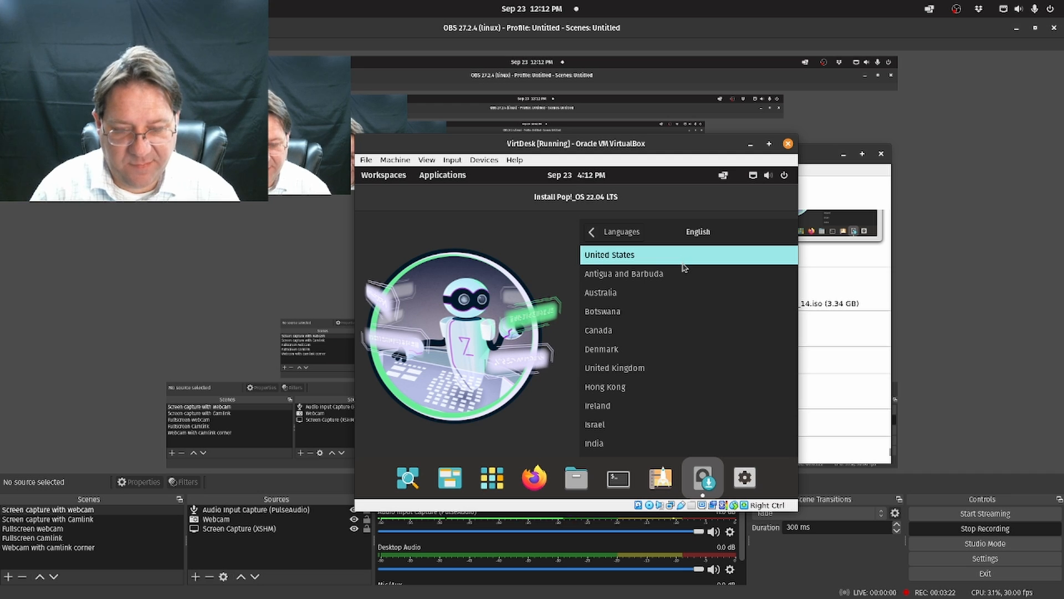
pyautogui.press('Return')
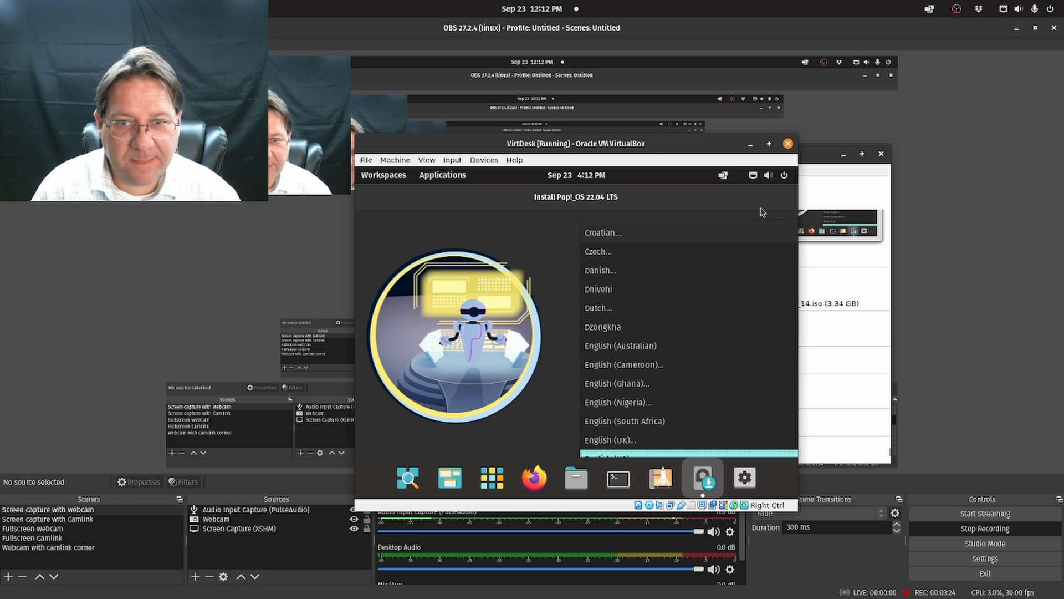
pyautogui.click(769, 145)
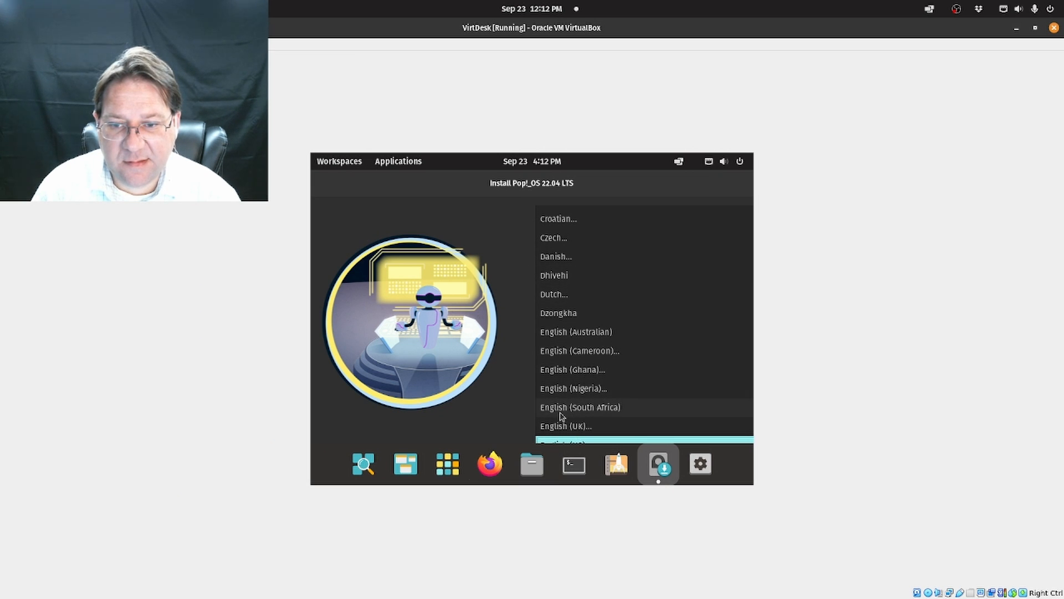
# Choose the Default English (US) keyboard layout and select Clean Install as the installation type
pyautogui.click(580, 442)
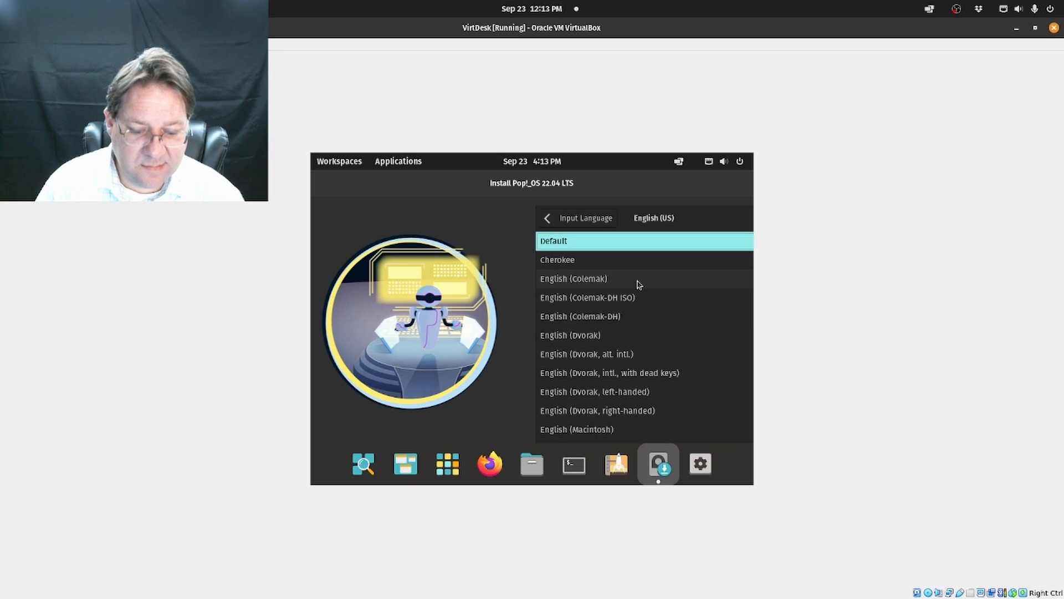
pyautogui.click(615, 245)
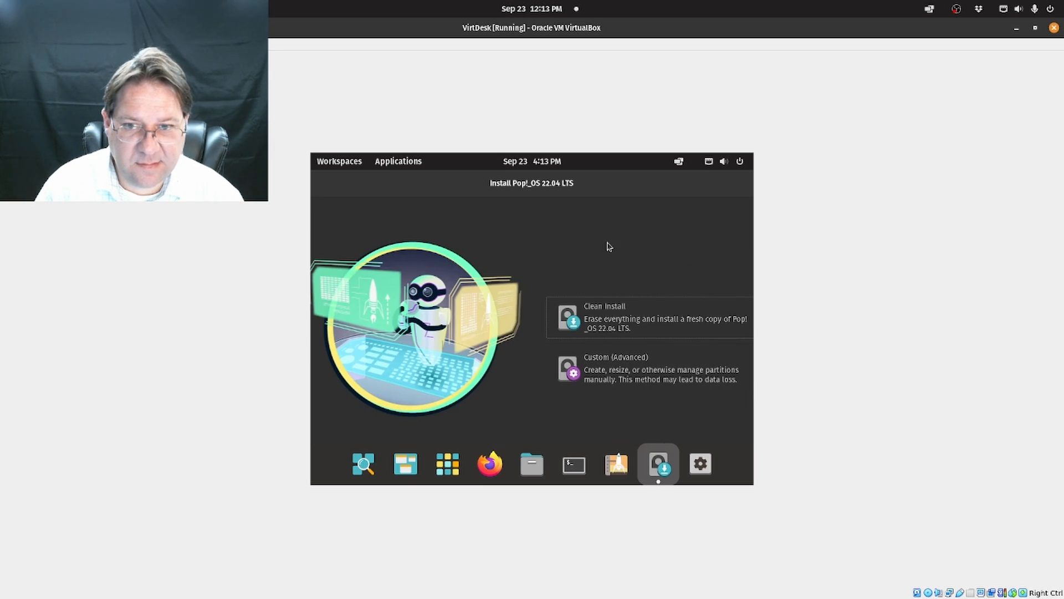
pyautogui.click(604, 323)
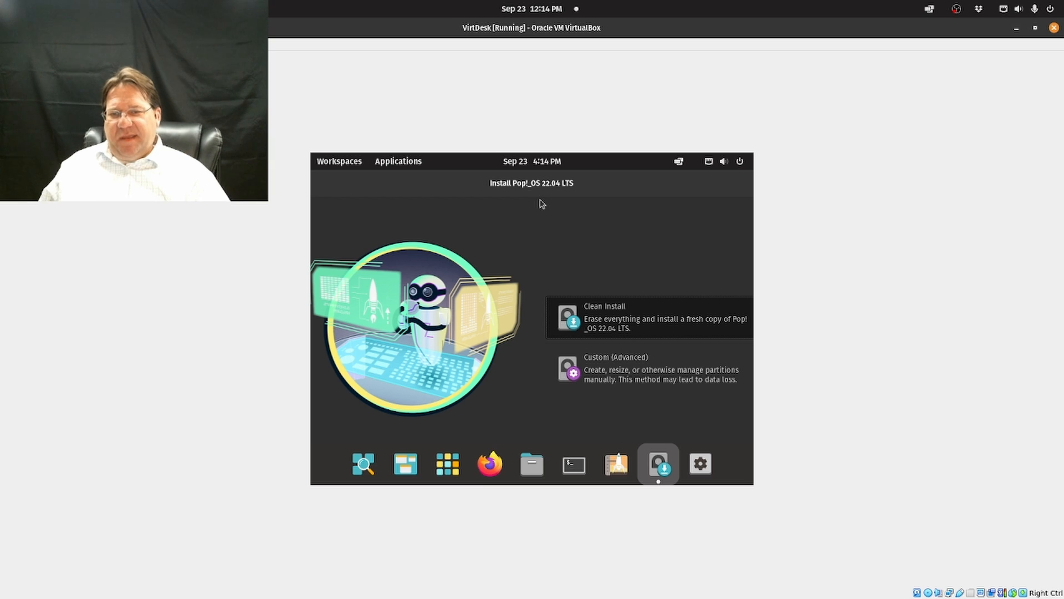
pyautogui.click(593, 321)
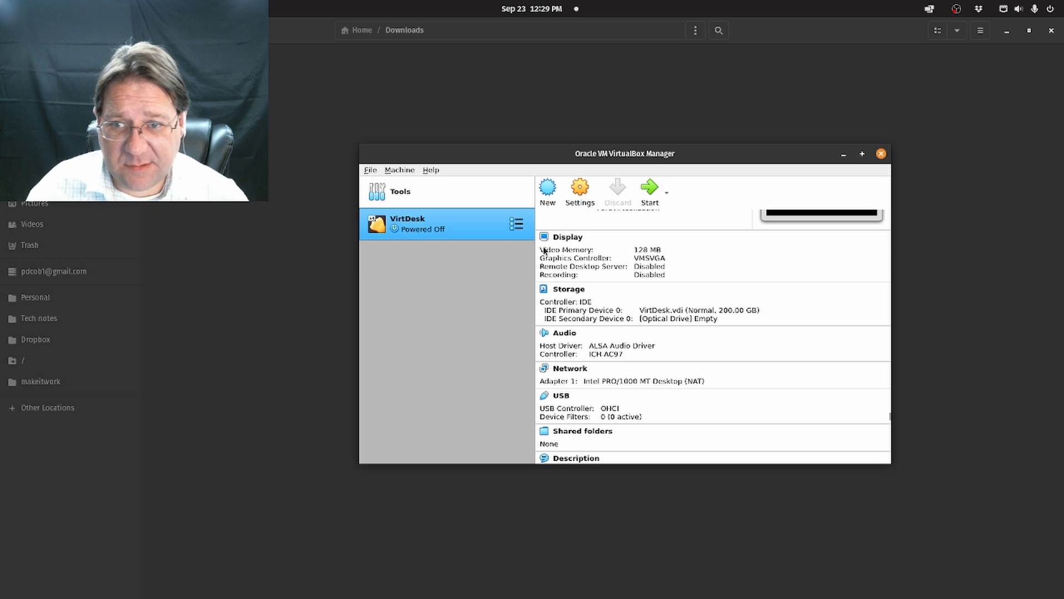
# Set the display scale factor to 151% in the settings of the powered-off VirtDesk machine
pyautogui.click(580, 190)
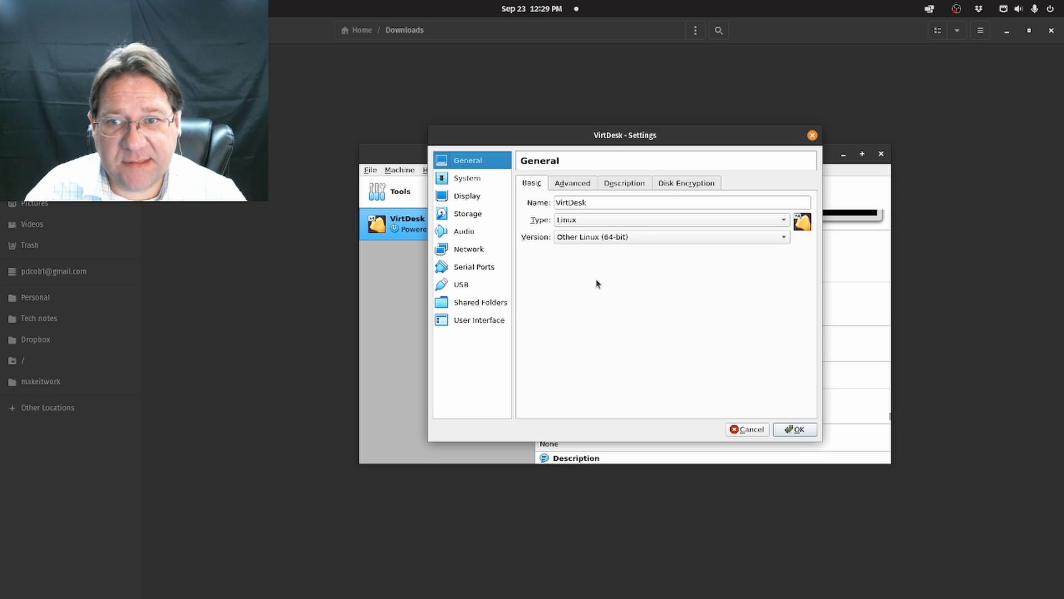
pyautogui.click(468, 198)
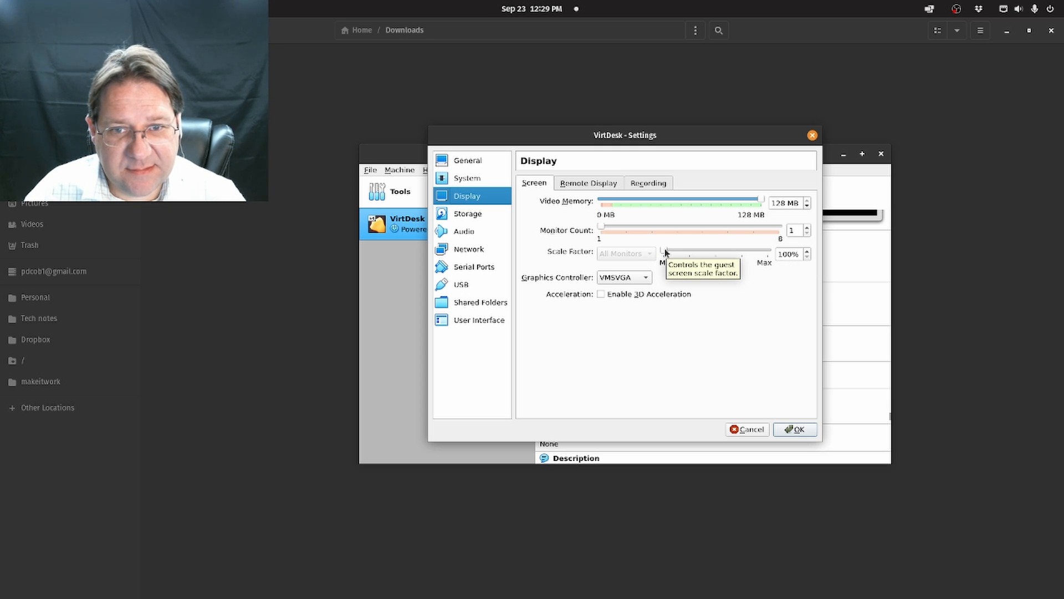
pyautogui.moveTo(665, 251); pyautogui.dragTo(719, 253)
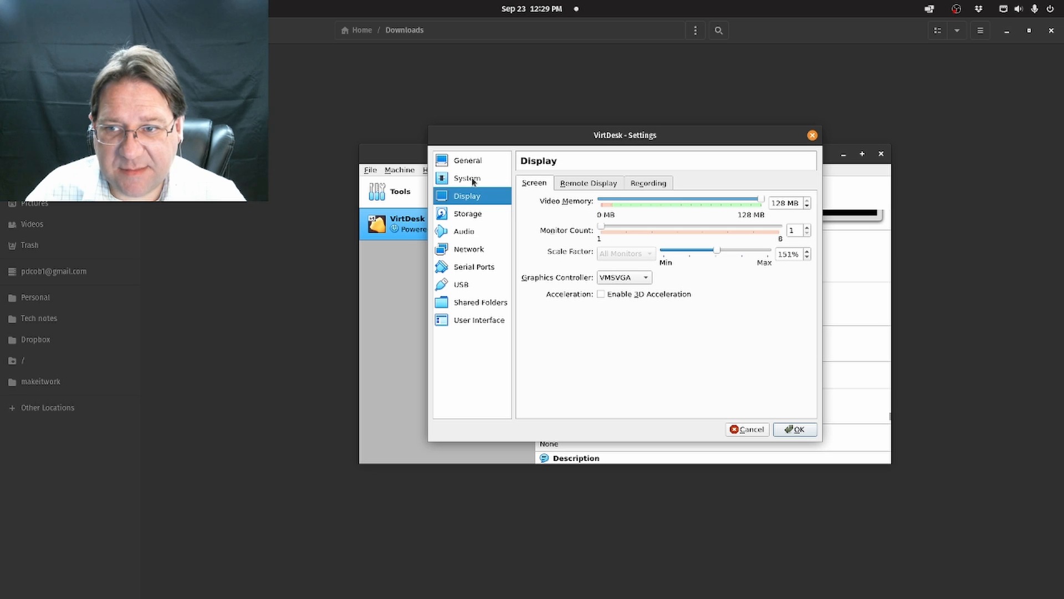
# Look through the machine's settings pages from Storage to User Interface and the advanced General options, and save the settings
pyautogui.click(467, 215)
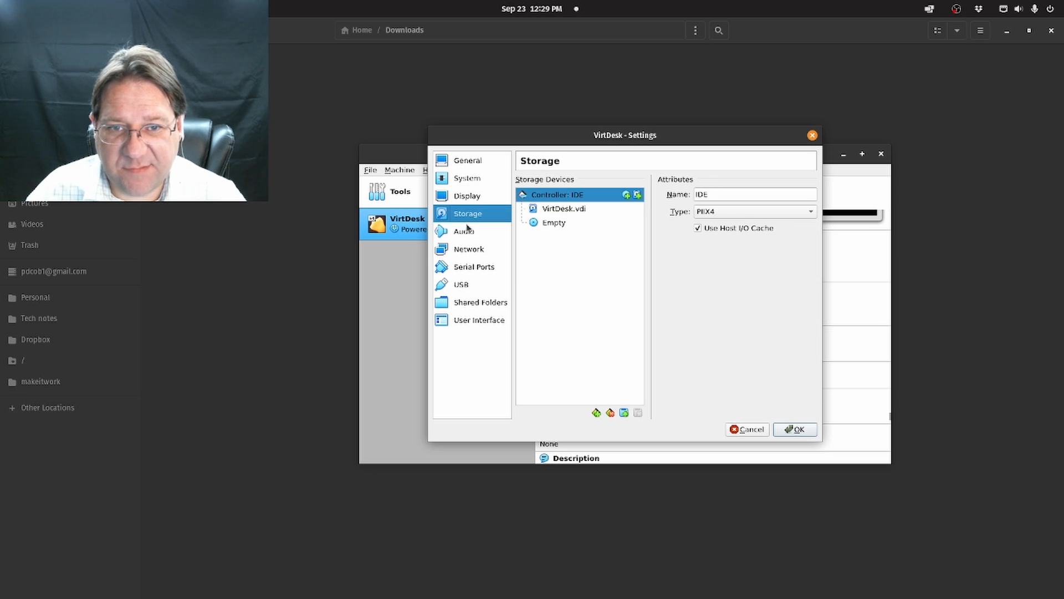
pyautogui.click(467, 245)
pyautogui.click(470, 233)
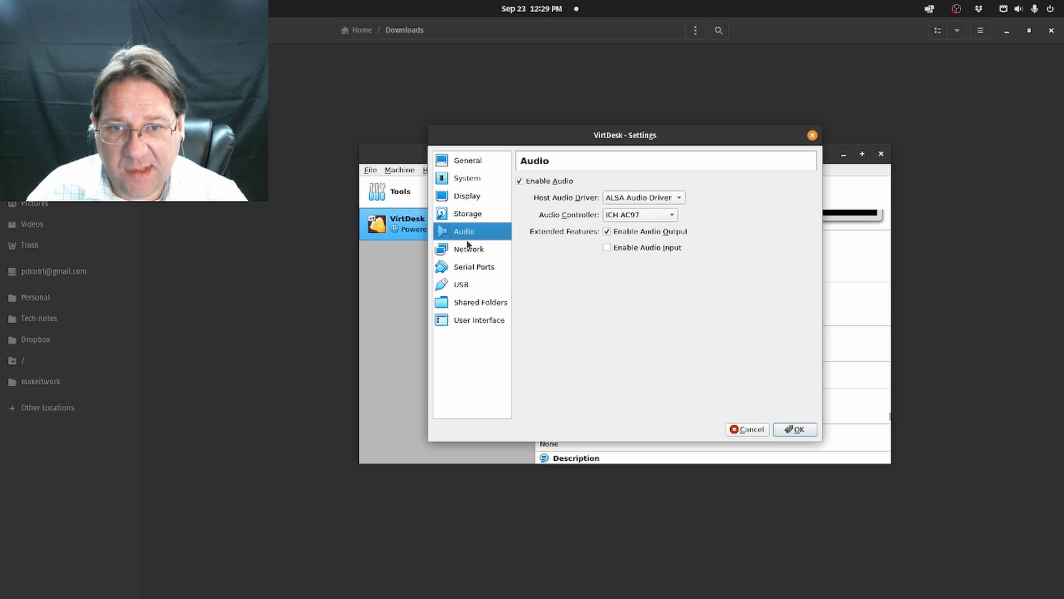
pyautogui.click(470, 251)
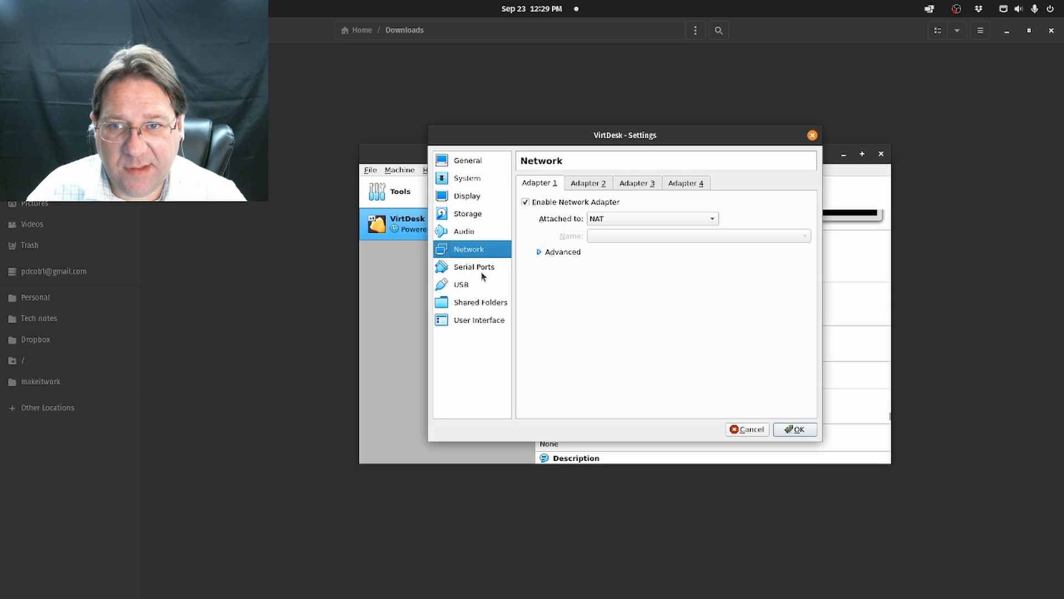
pyautogui.click(478, 271)
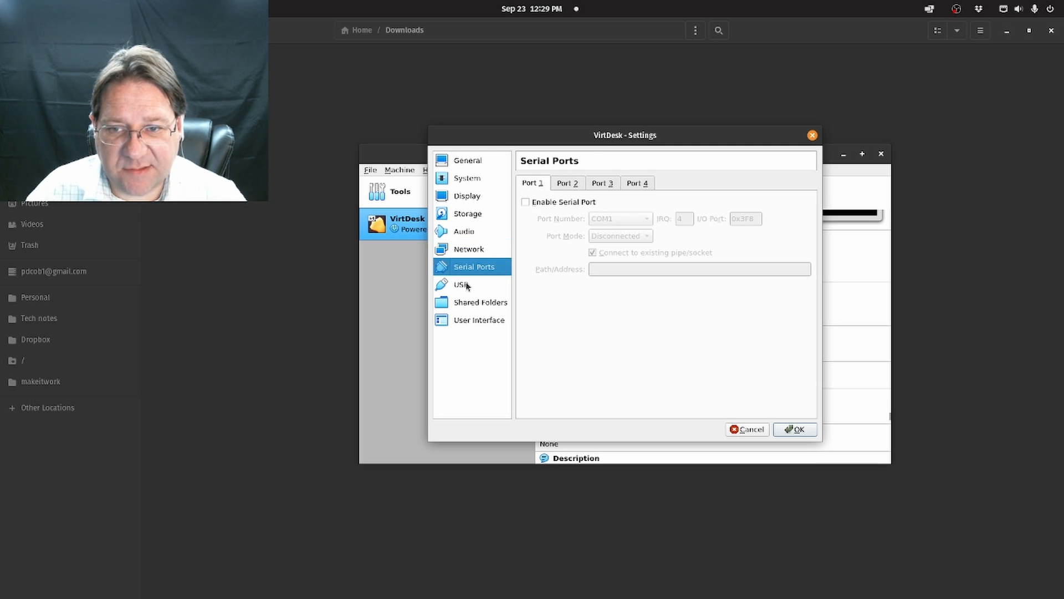
pyautogui.click(465, 287)
pyautogui.click(469, 306)
pyautogui.click(469, 320)
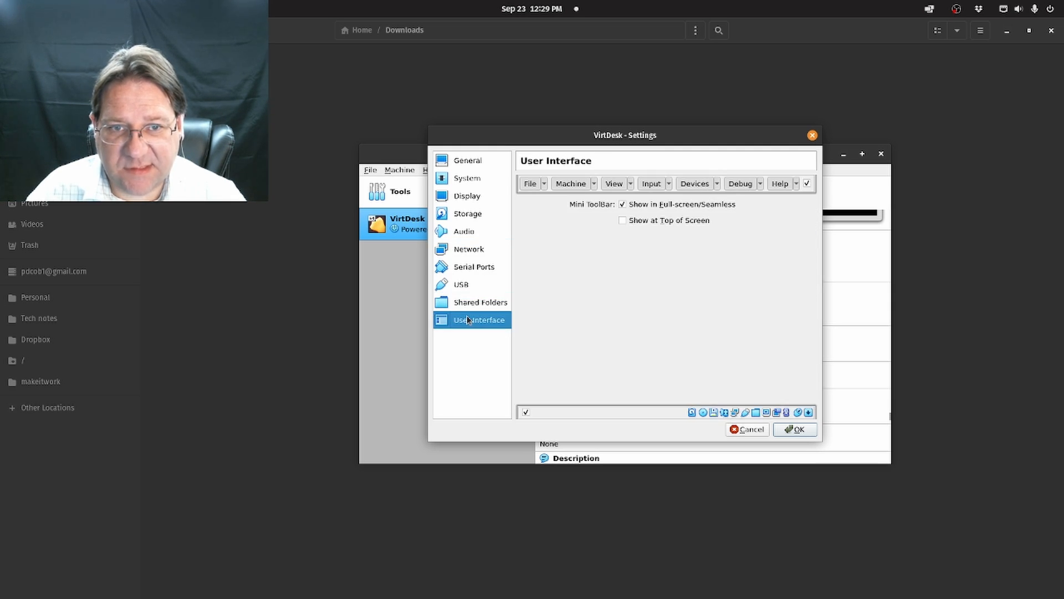
pyautogui.click(465, 161)
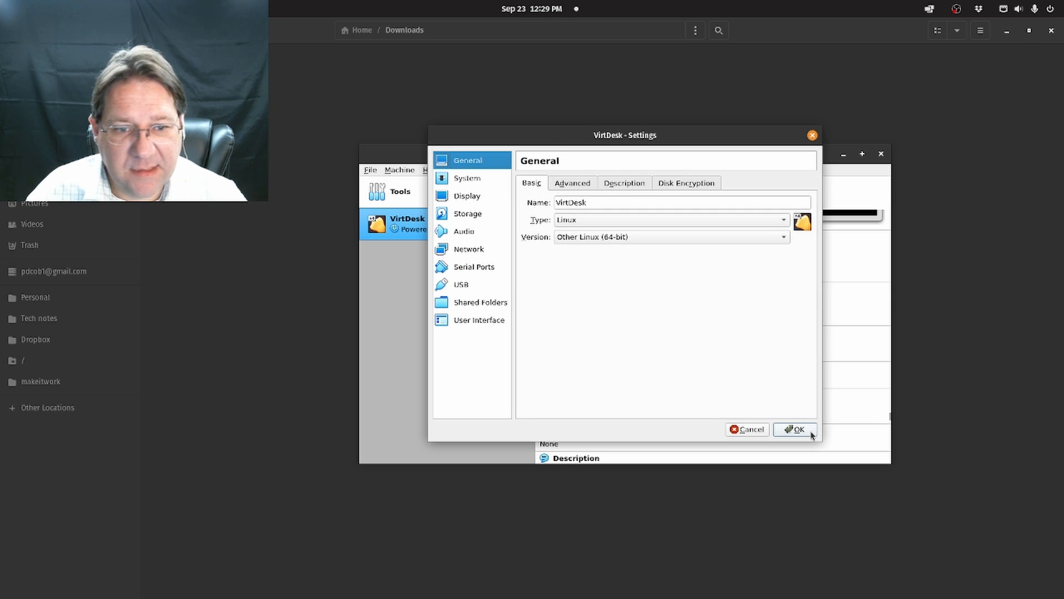
pyautogui.click(564, 185)
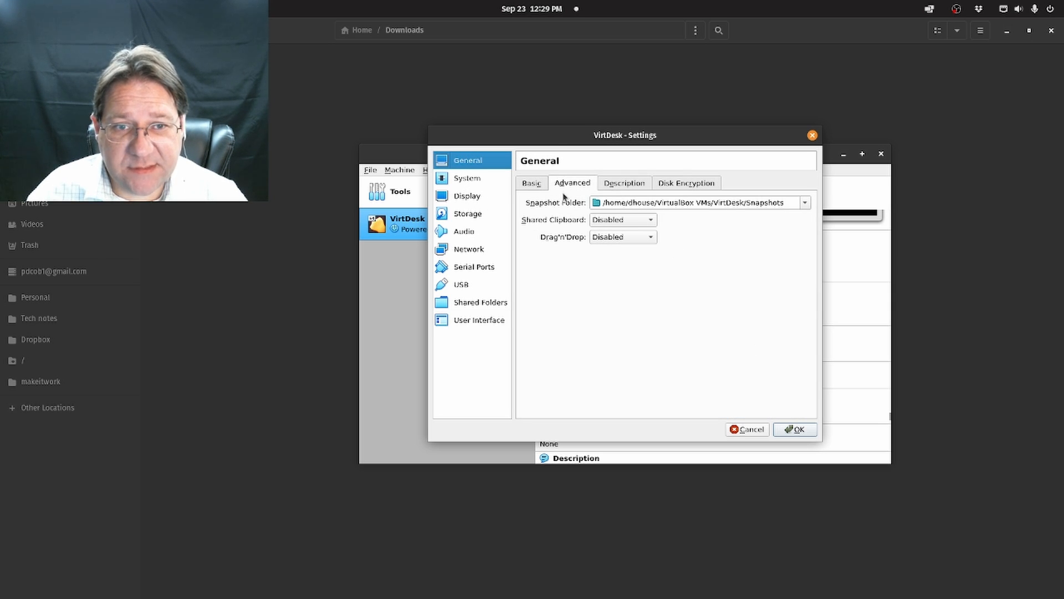
pyautogui.click(797, 430)
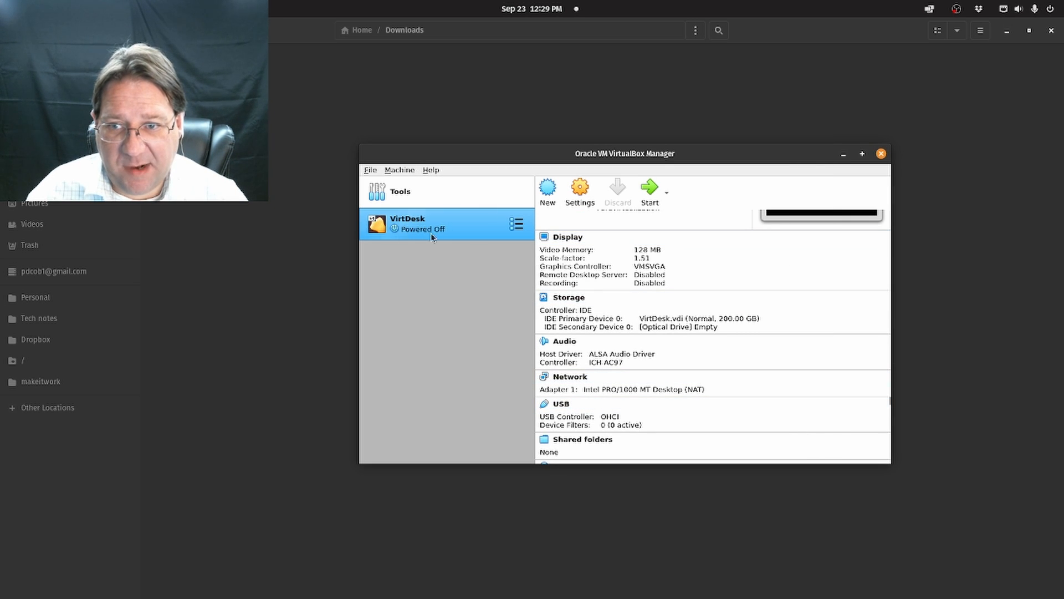
# Start the VirtDesk machine and dismiss the keyboard capture and mouse integration notices
pyautogui.click(651, 197)
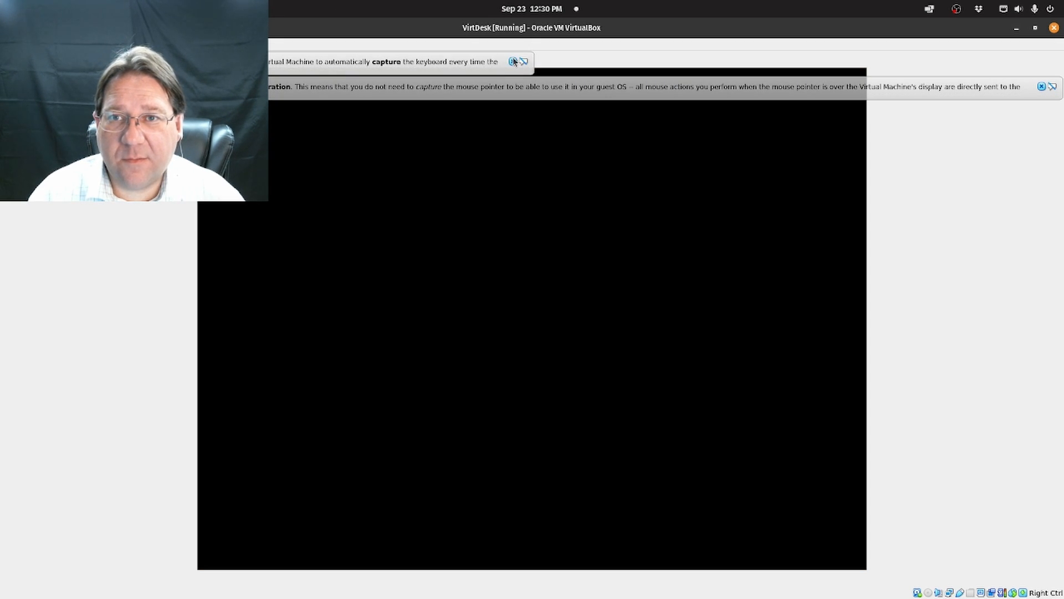
pyautogui.click(513, 61)
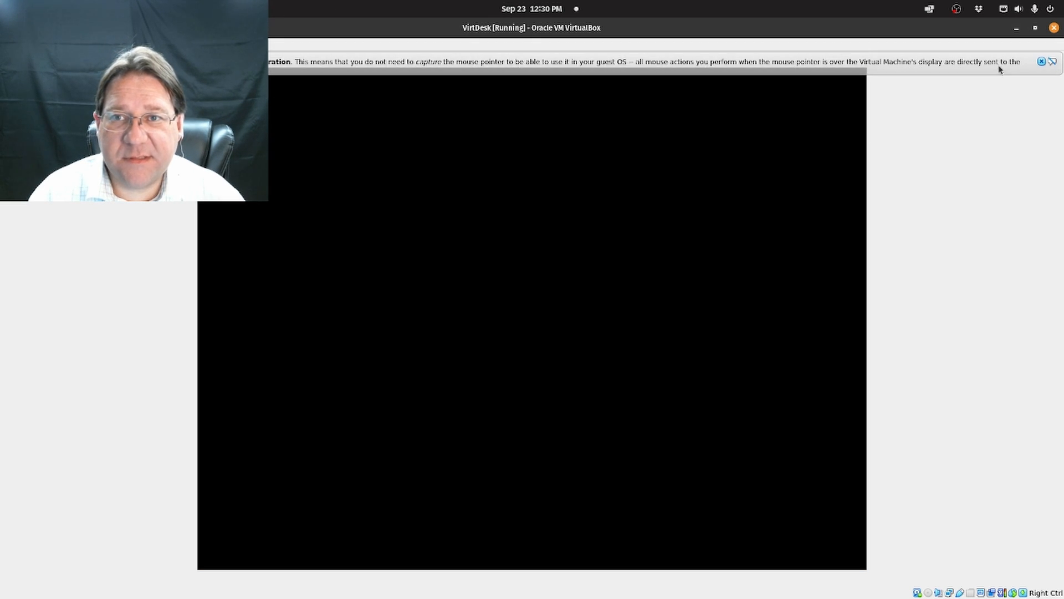
pyautogui.click(1042, 61)
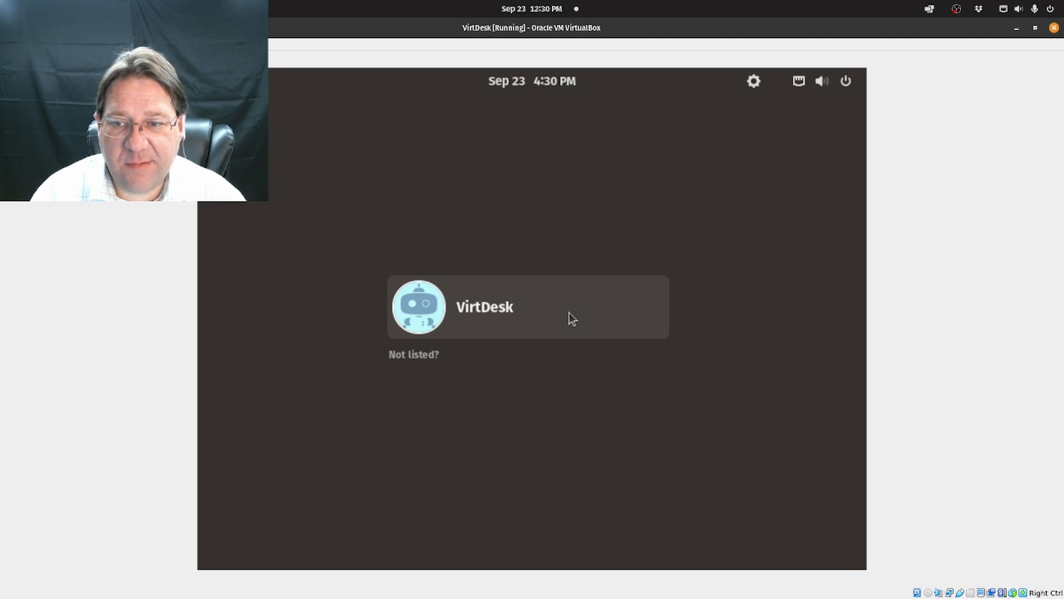
# Log in to the VirtDesk account on the Pop!_OS login screen by entering the account password
pyautogui.click(573, 318)
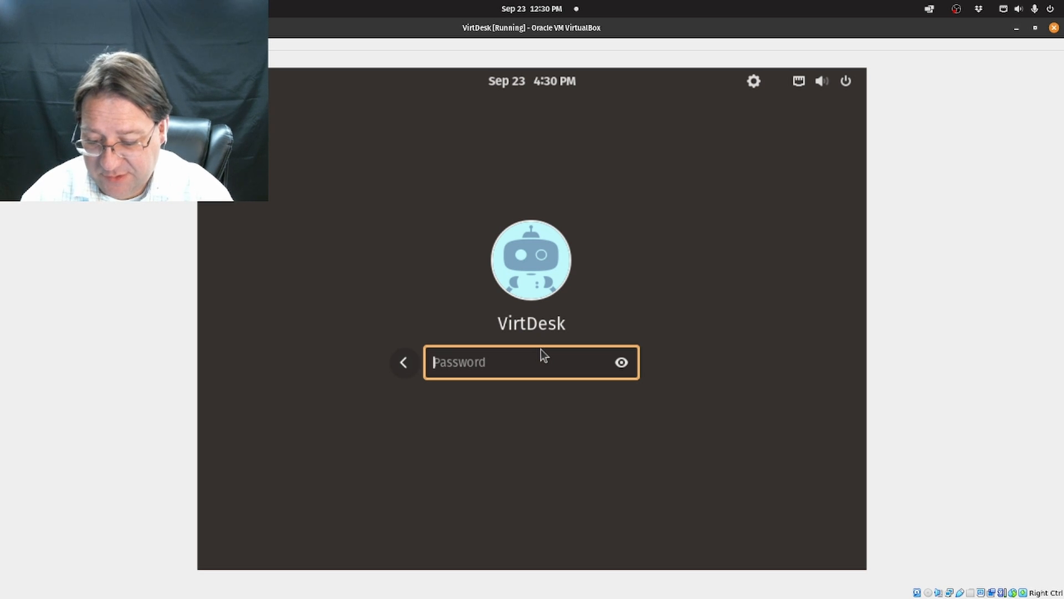
pyautogui.write('•••••')
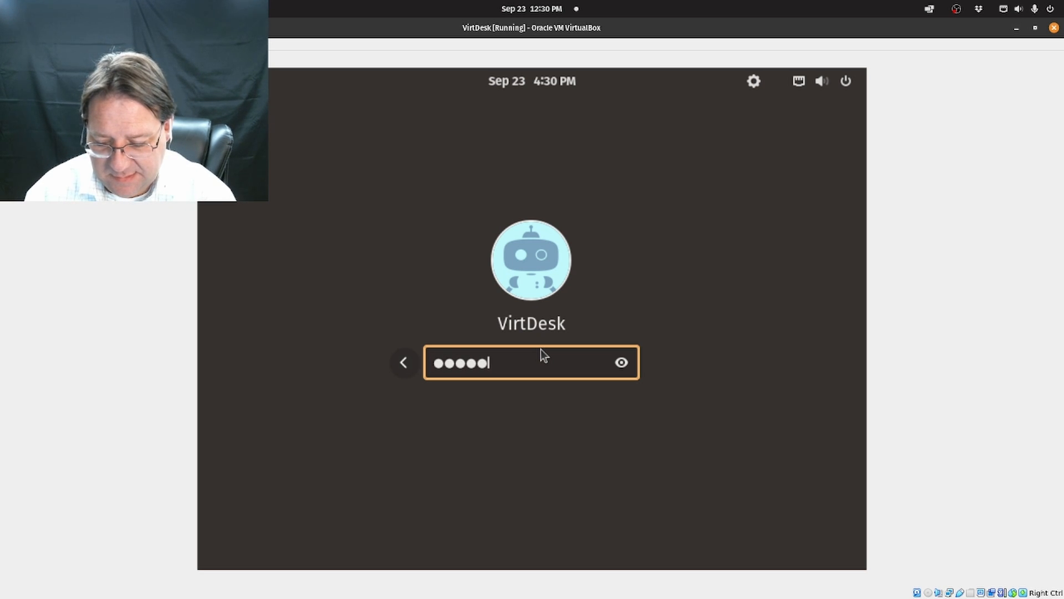
pyautogui.write('•••••')
pyautogui.press('Return')
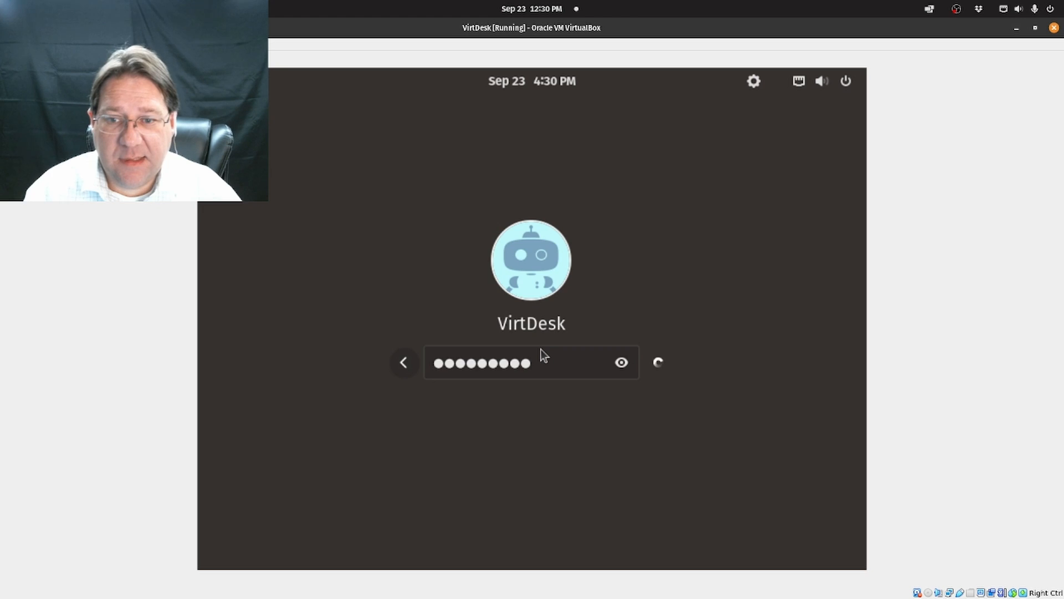